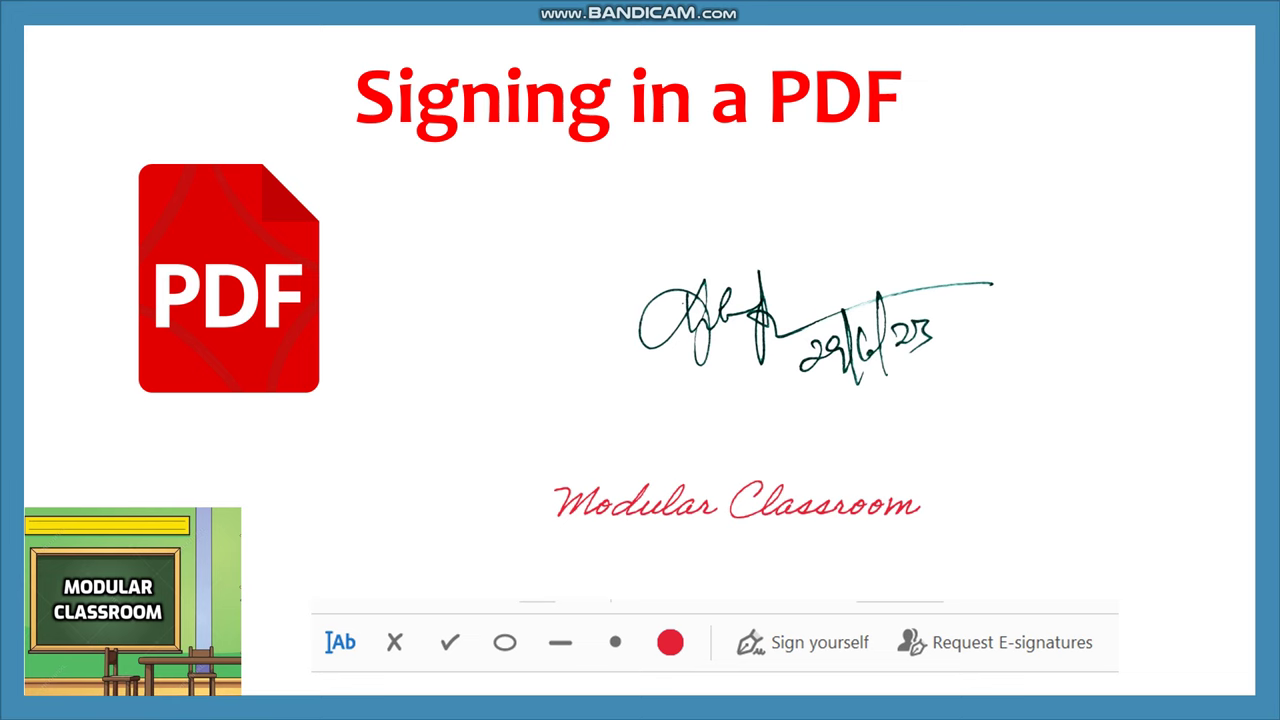
Switch from the PowerPoint slideshow to mark.pdf in Adobe Acrobat Reader.
key("alt+Tab")
key("alt+Tab")
key("alt+Tab")
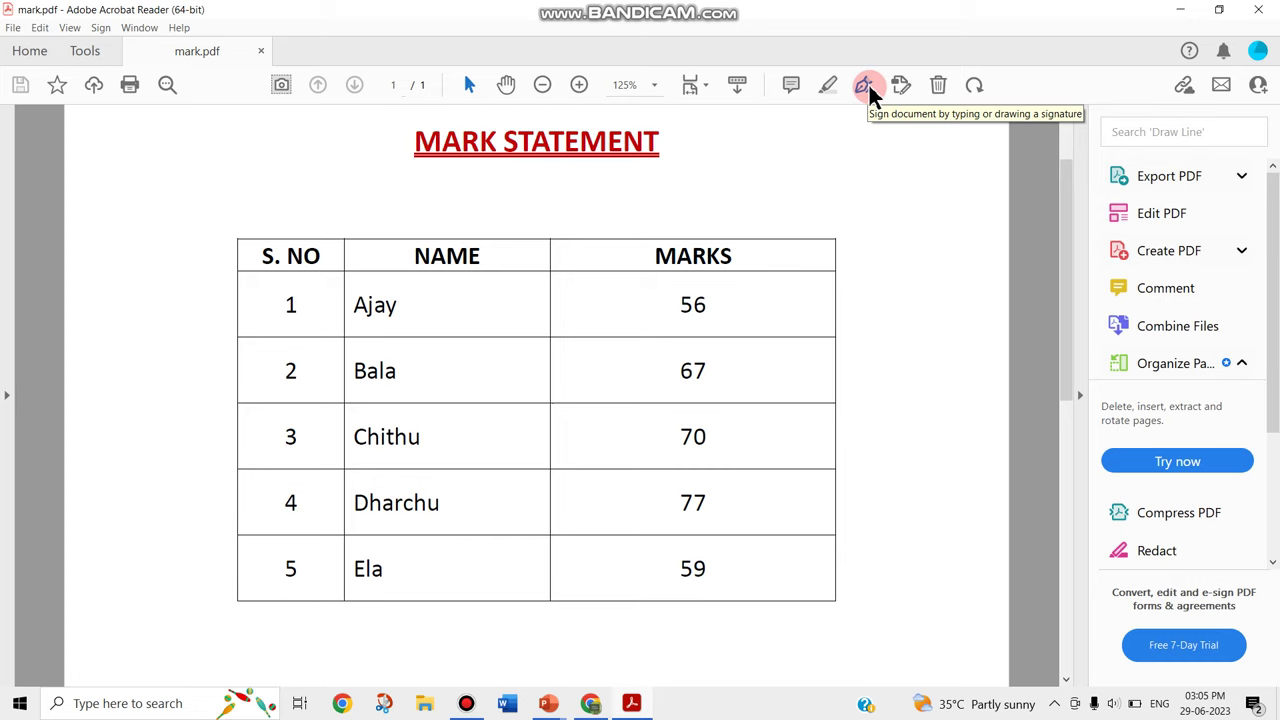
Open the mark statement in the Fill & Sign tool from Acrobat's Tools collection.
left_click(70, 52)
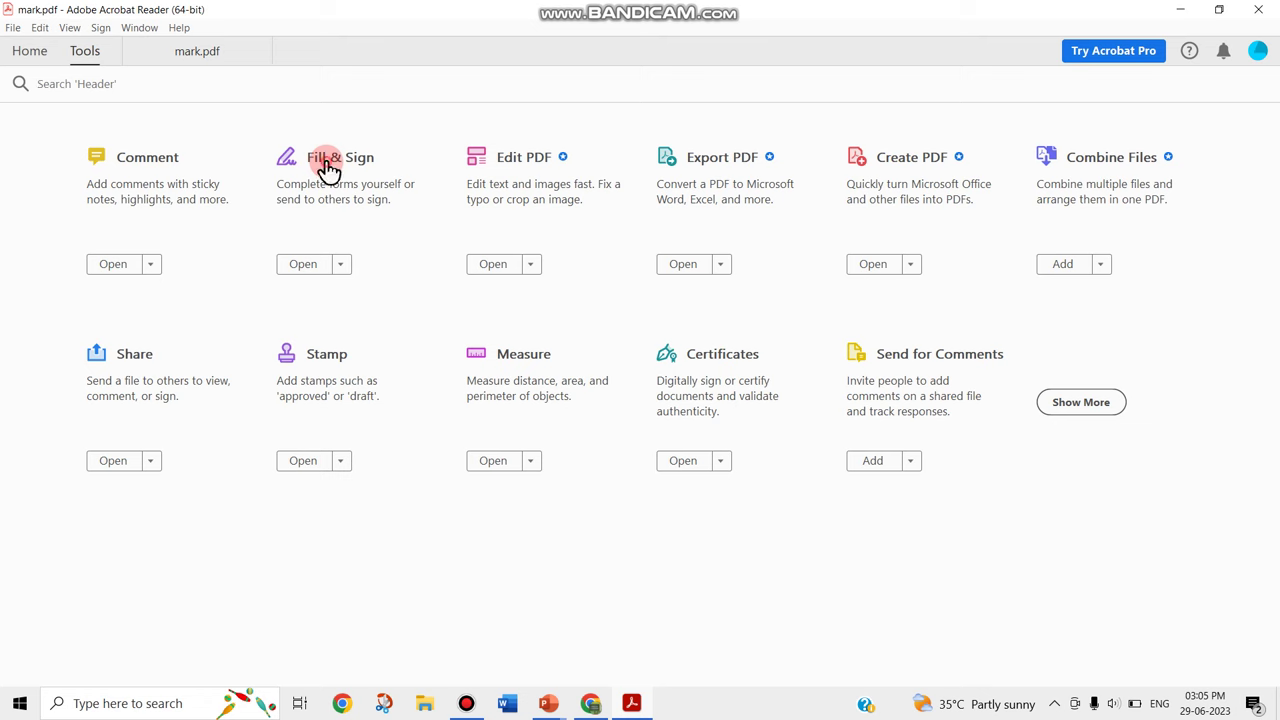
left_click(329, 167)
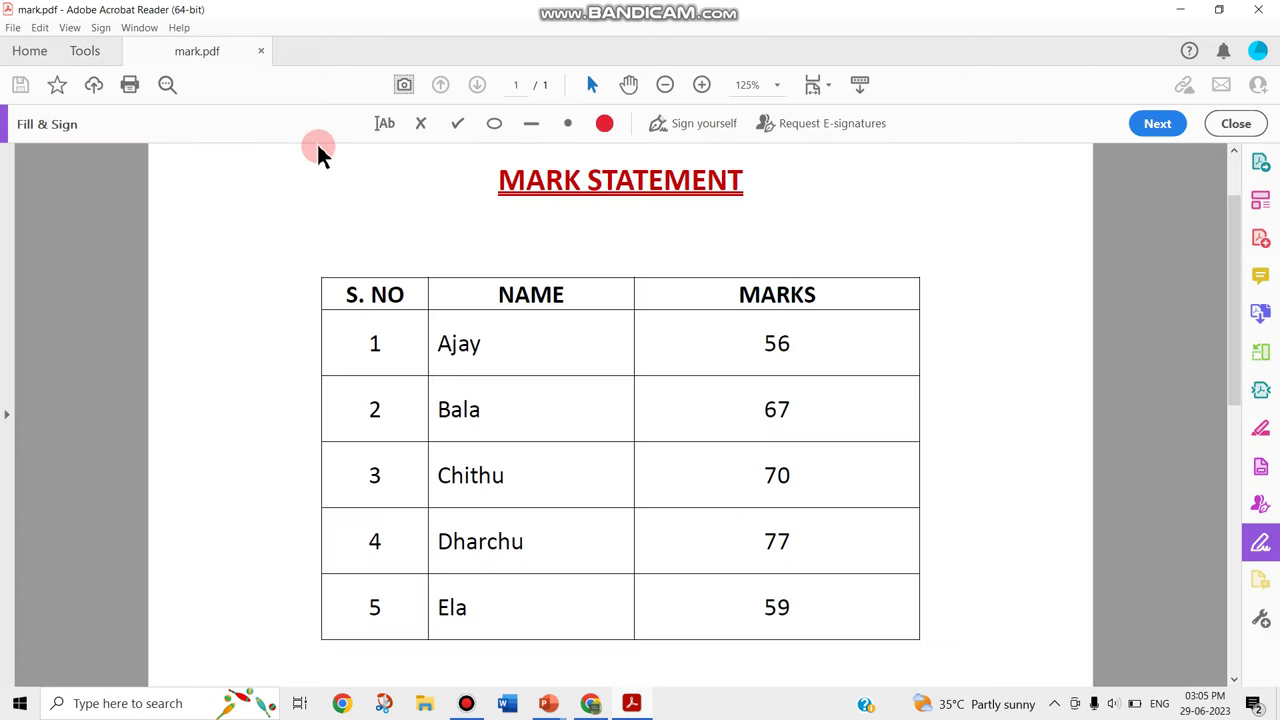
left_click(1257, 544)
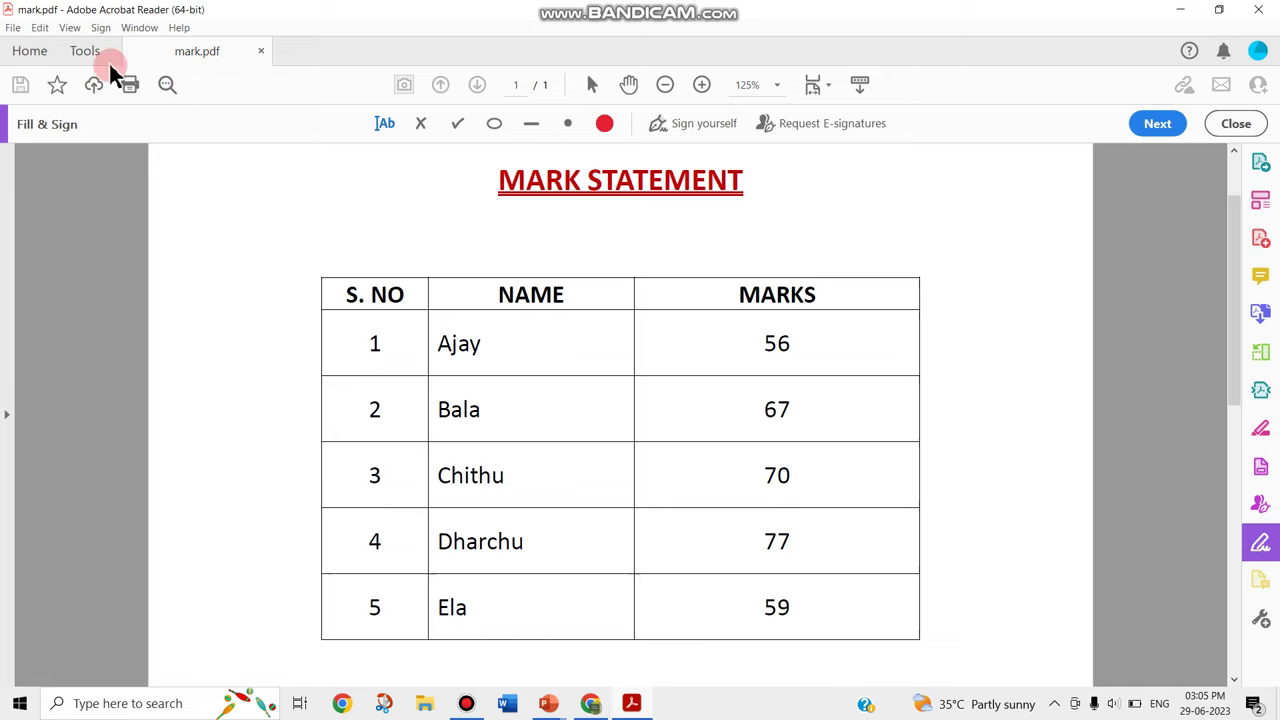
Start a new signature under Sign yourself, previewing the typed 'Modular Classroom' signature.
left_click(1036, 228)
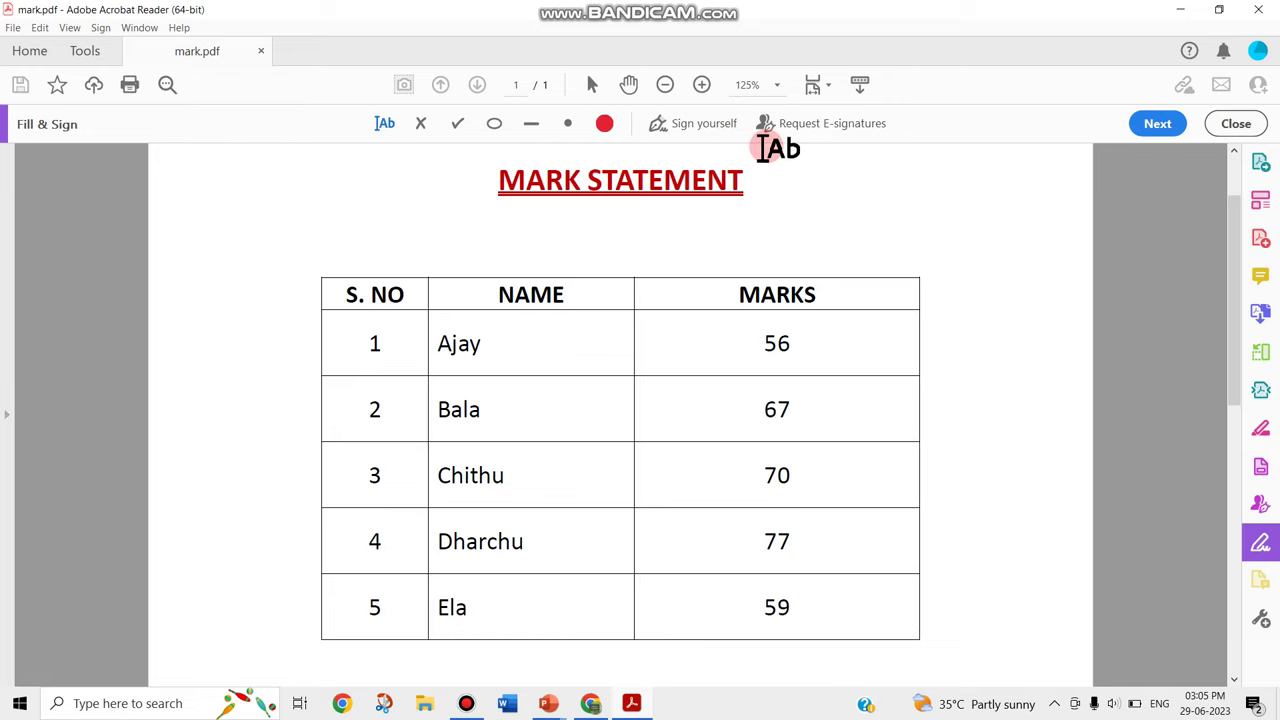
left_click(703, 128)
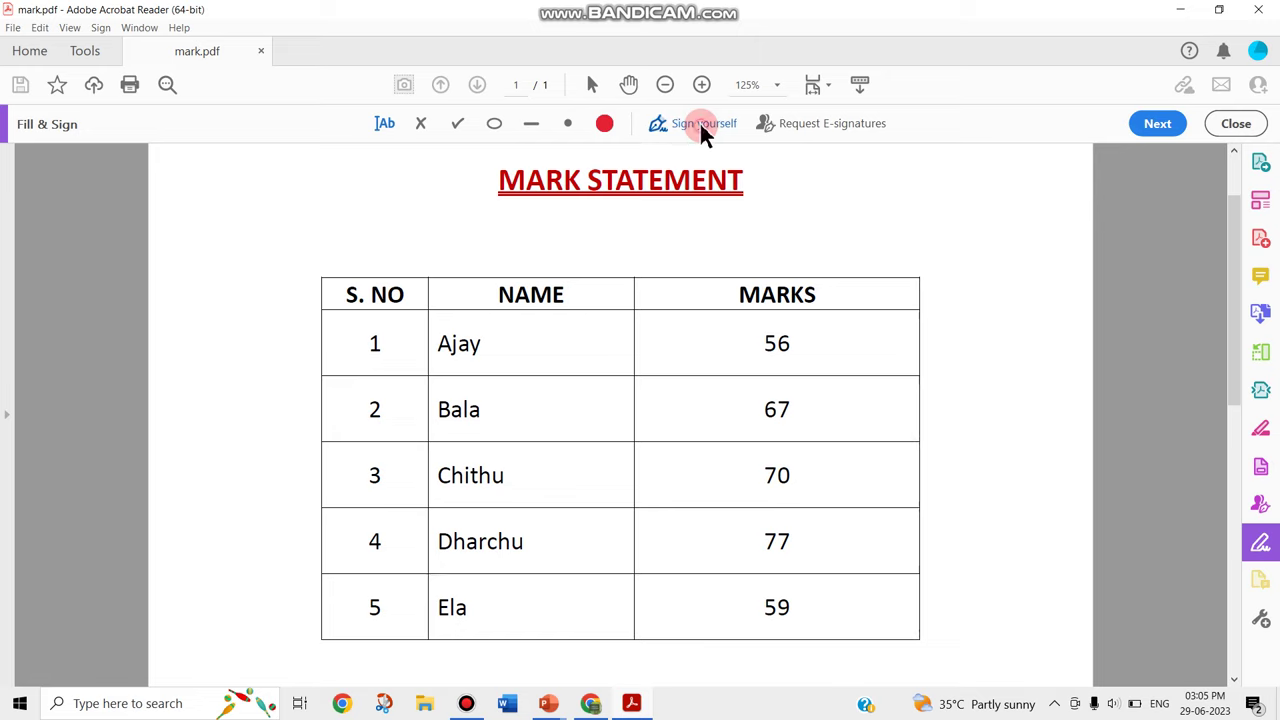
left_click(699, 128)
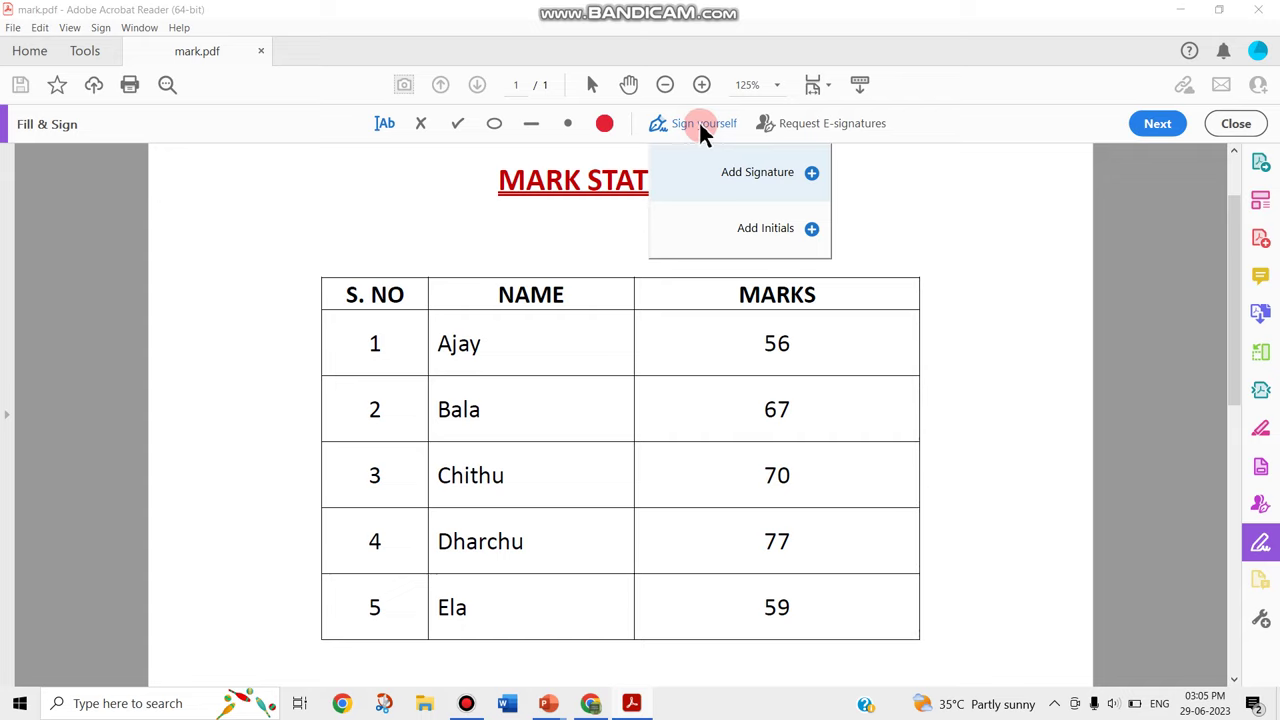
left_click(758, 176)
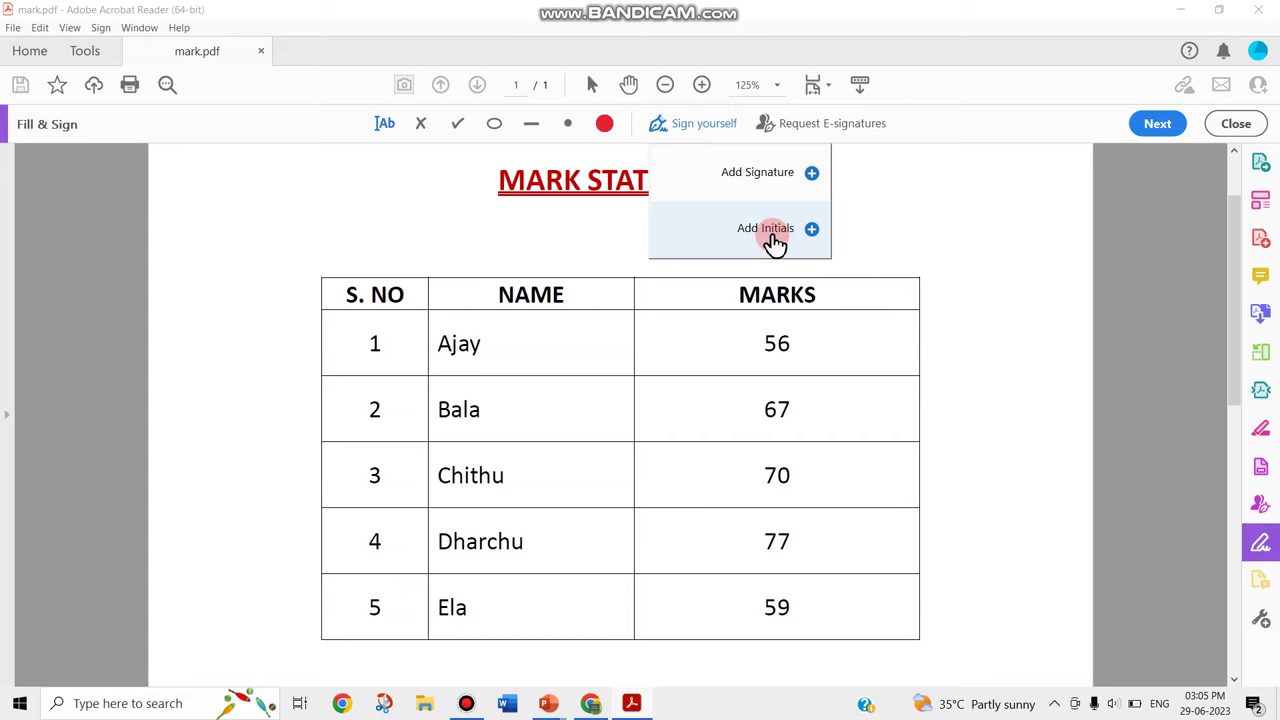
left_click(776, 180)
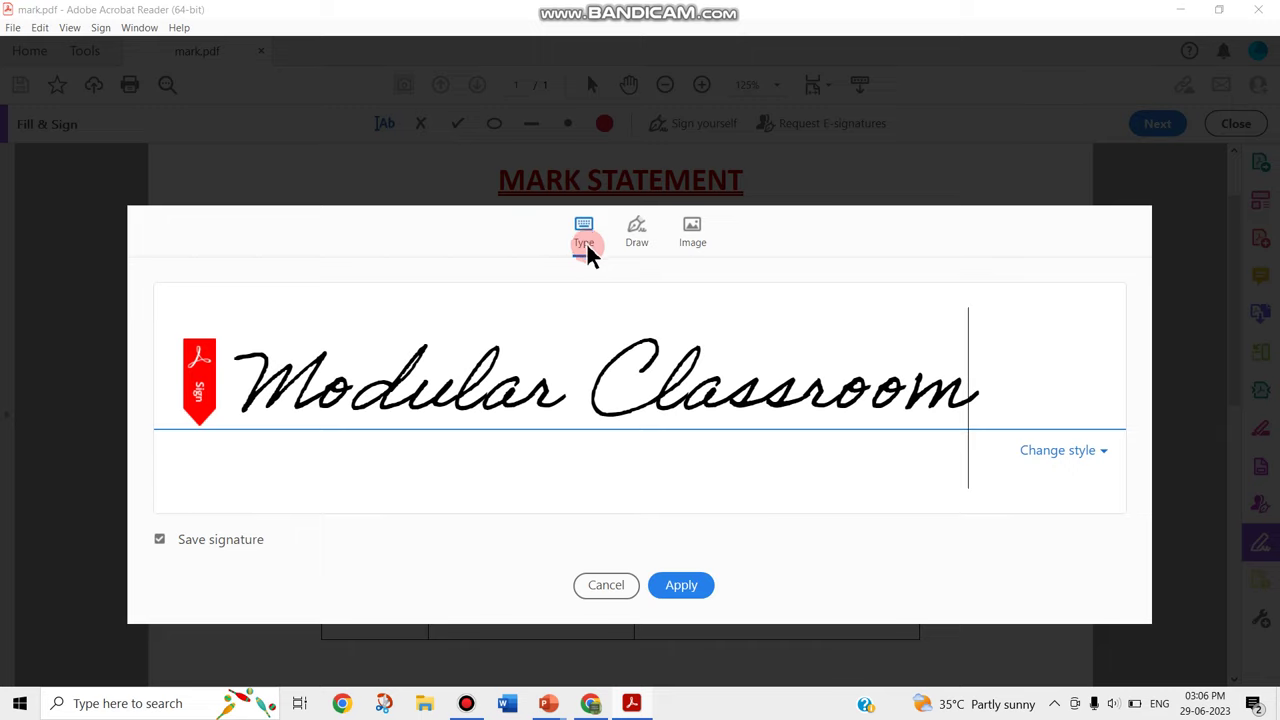
left_click(383, 403)
left_click(659, 250)
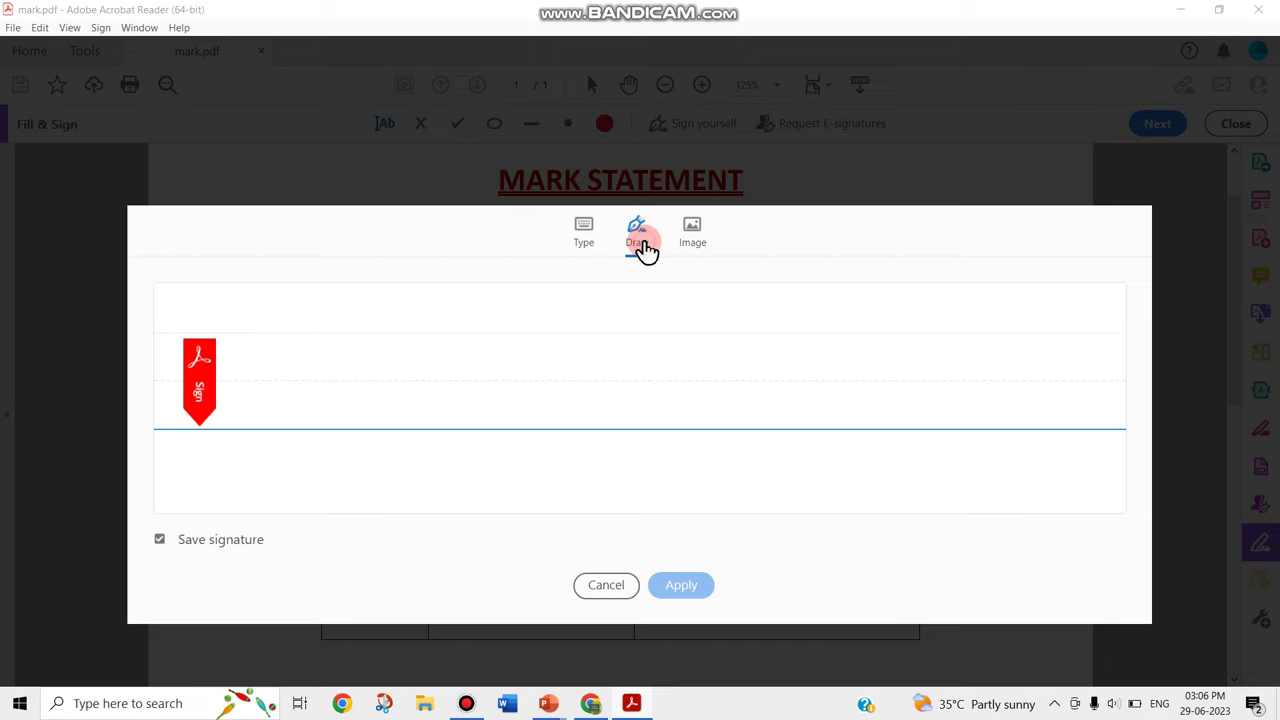
mouse_move(369, 374)
left_mouse_down()
mouse_move(354, 366)
mouse_move(366, 346)
mouse_move(312, 366)
left_mouse_up()
mouse_move(480, 370)
left_mouse_down()
mouse_move(409, 337)
mouse_move(543, 377)
left_mouse_up()
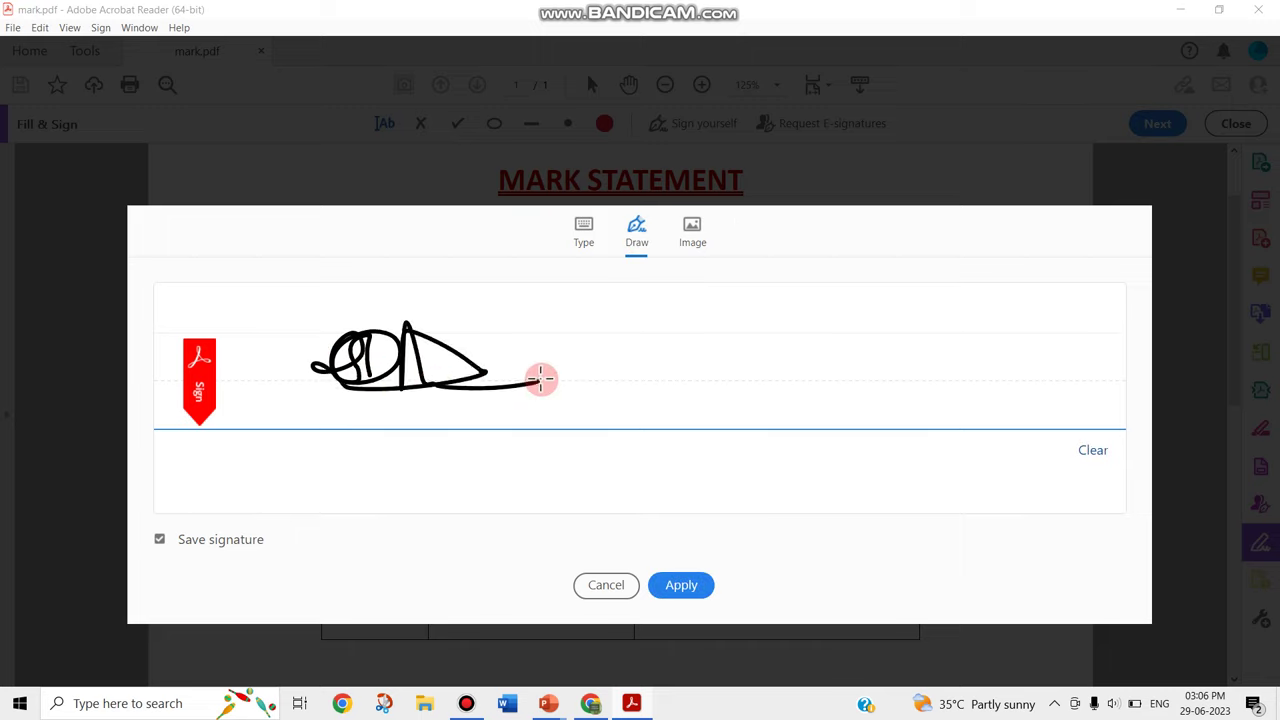
left_click(692, 232)
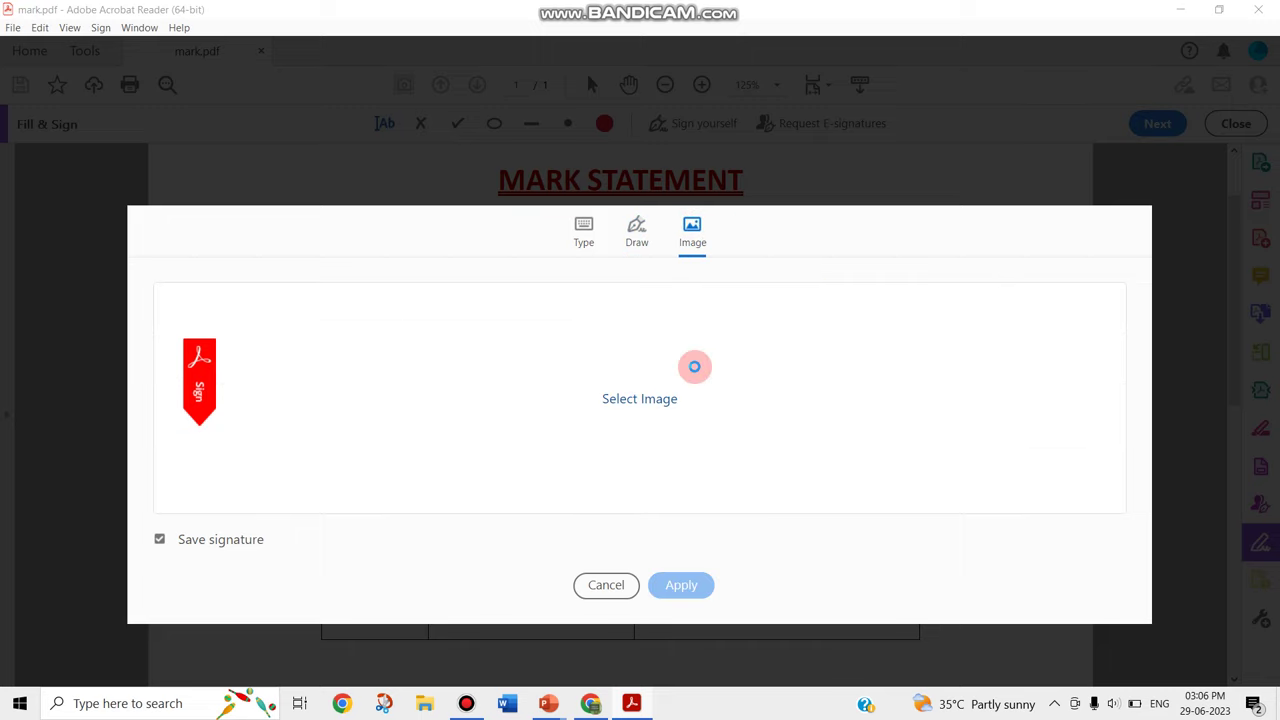
left_click(664, 384)
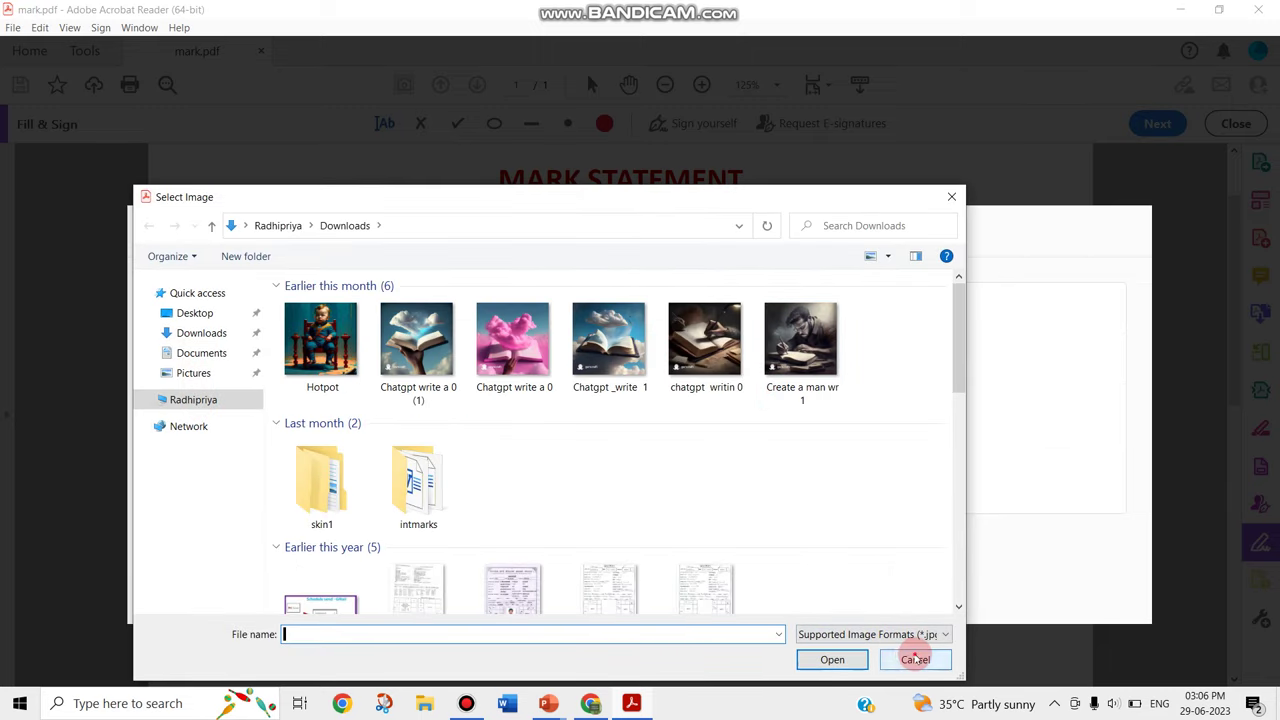
left_click(914, 656)
left_click(605, 249)
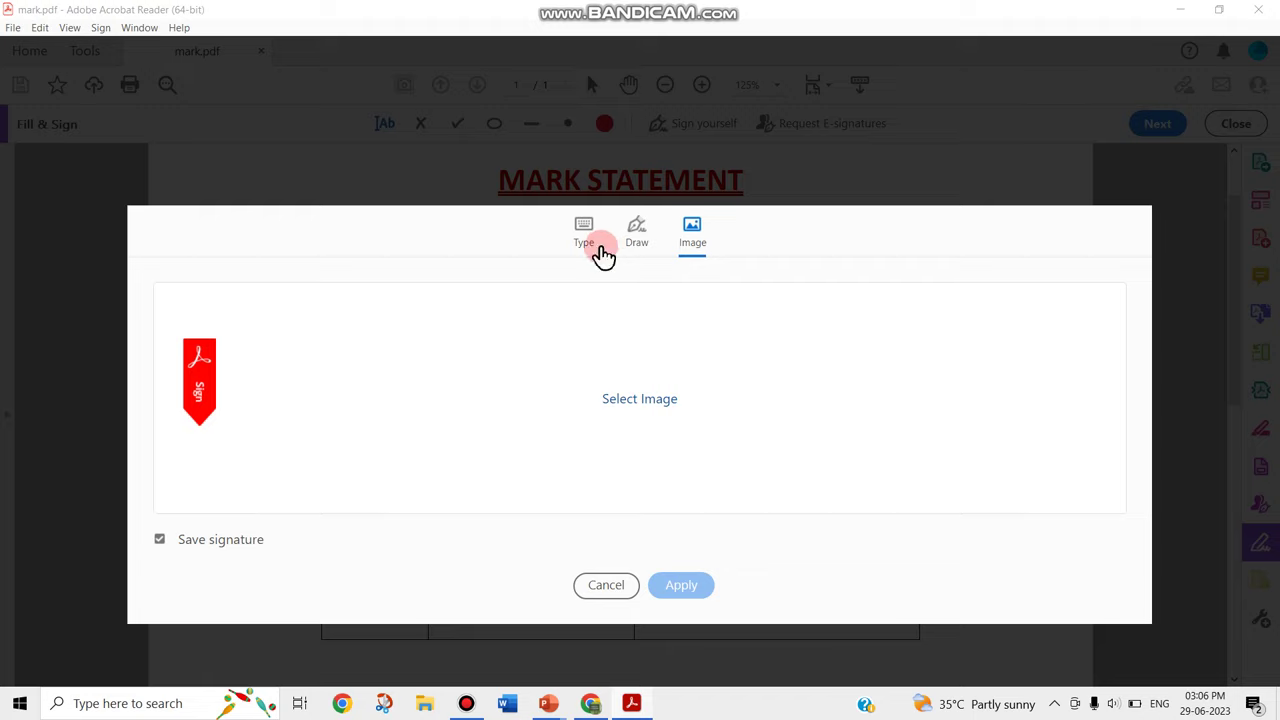
left_click(596, 238)
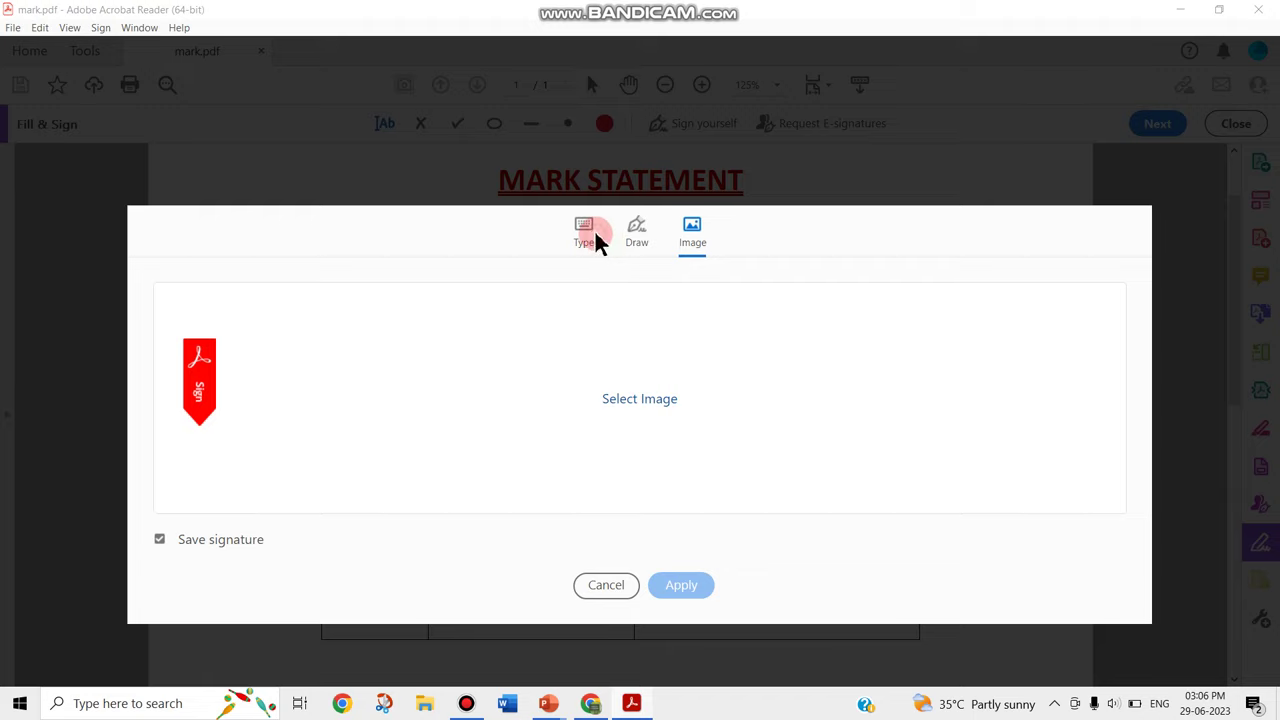
left_click(596, 238)
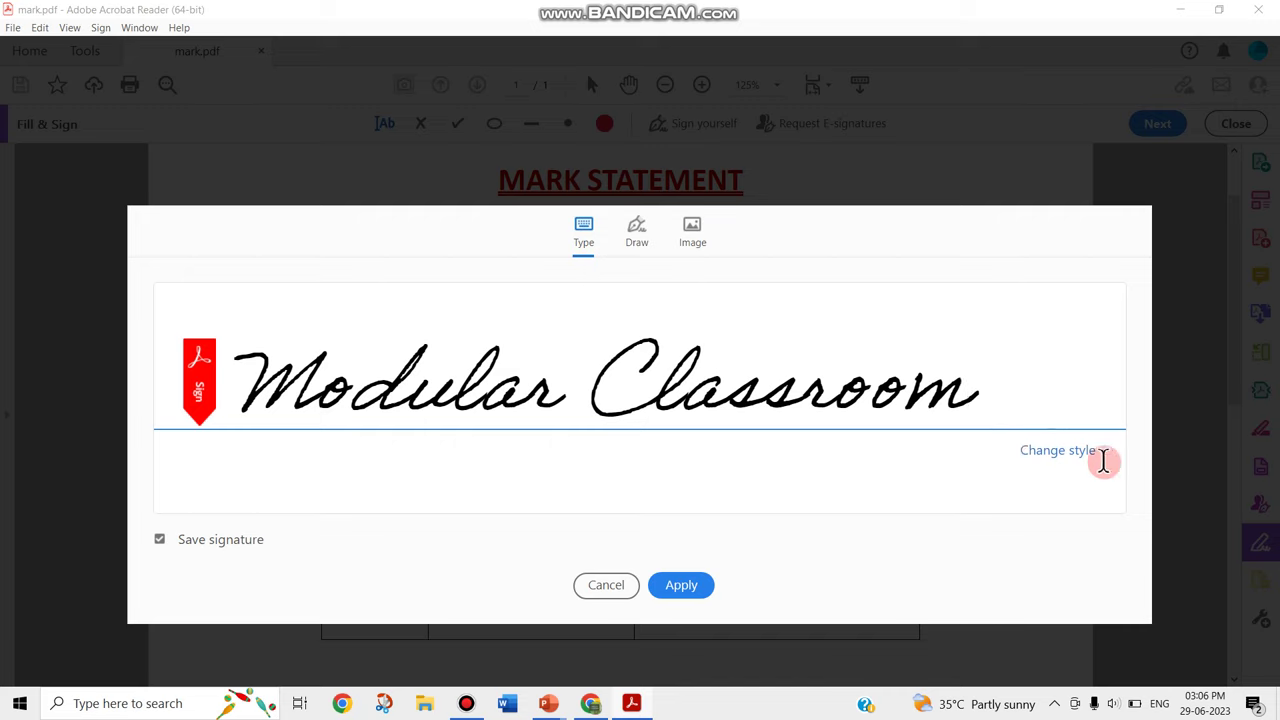
Cycle through the signature font styles, settling on the slanted second style.
left_click(1104, 458)
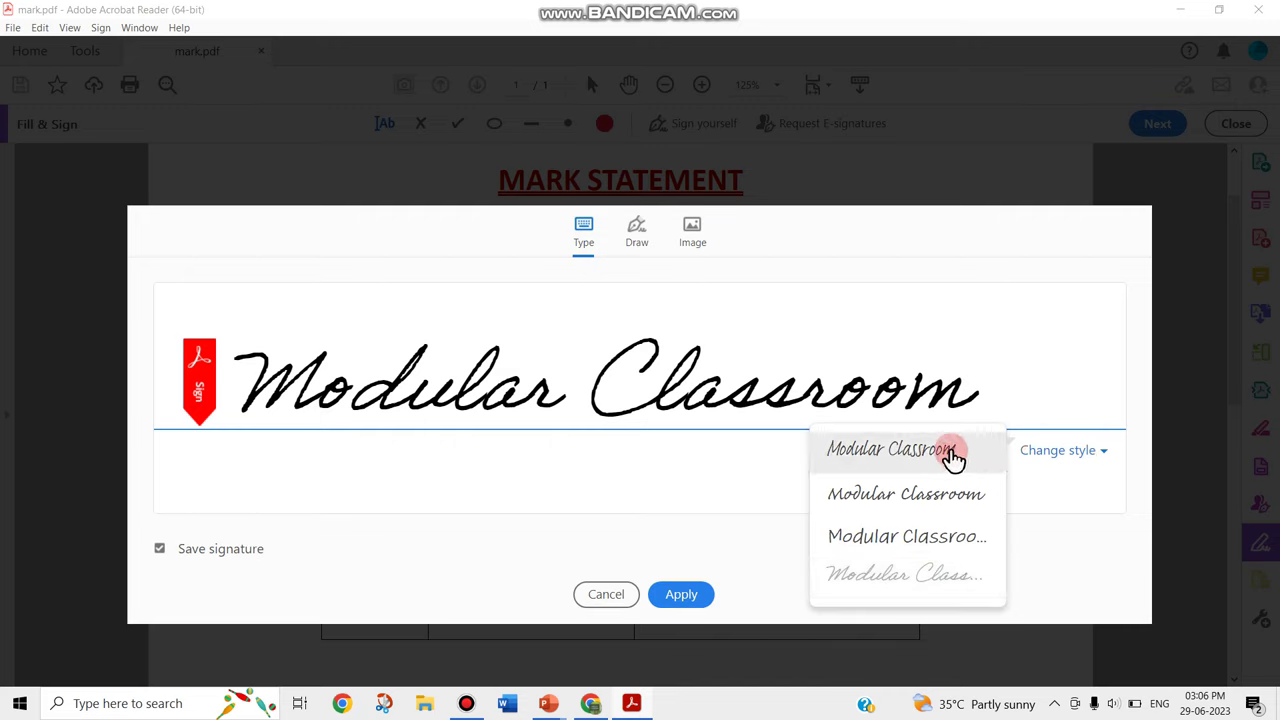
left_click(949, 452)
left_click(1106, 457)
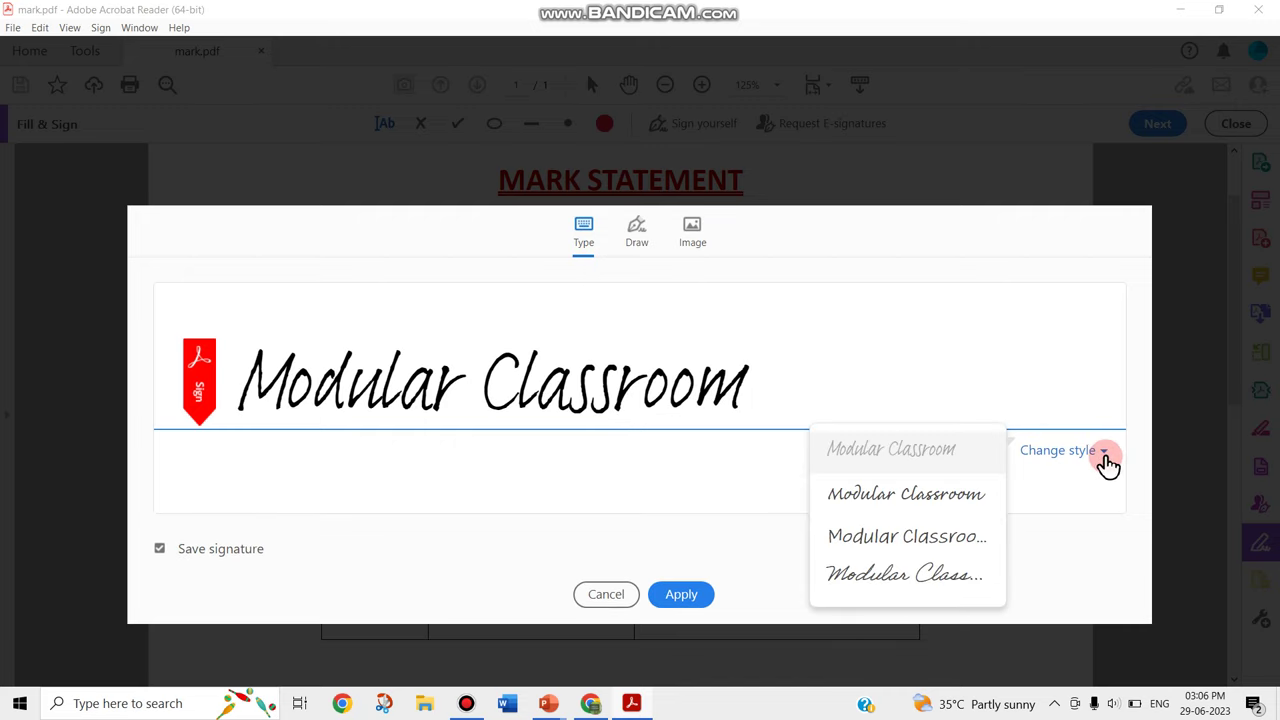
left_click(908, 500)
left_click(1104, 458)
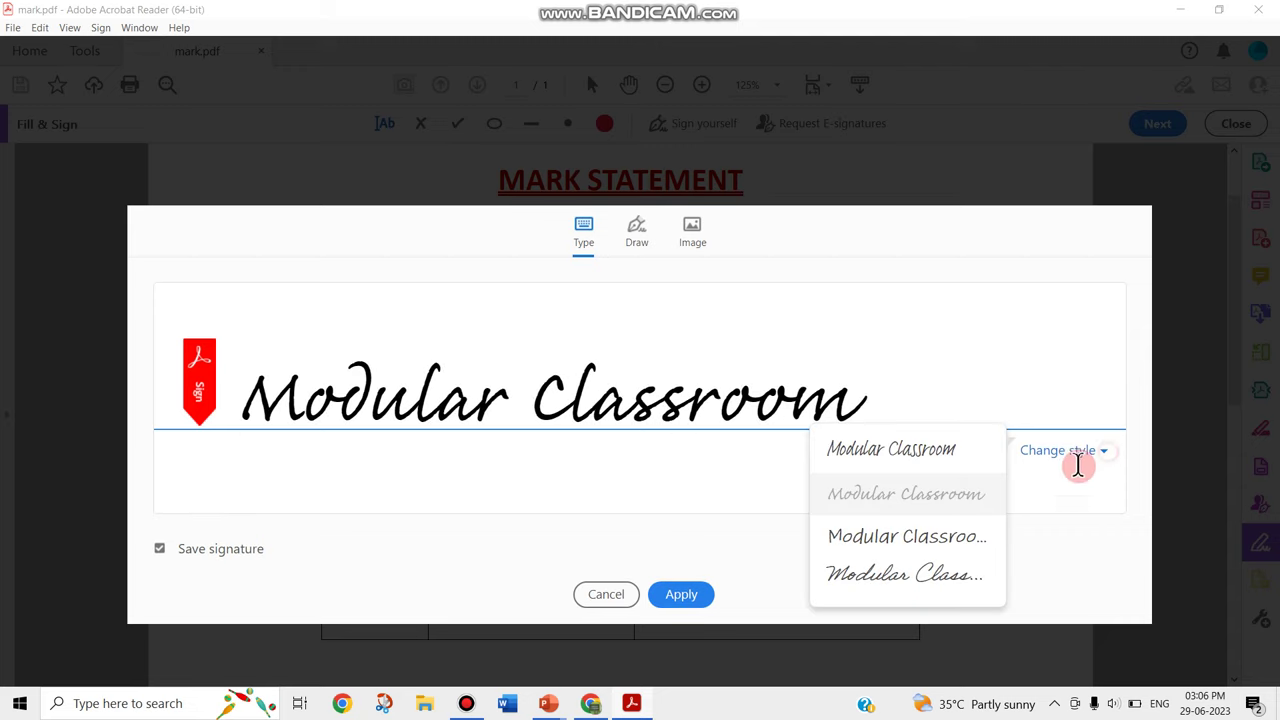
left_click(927, 571)
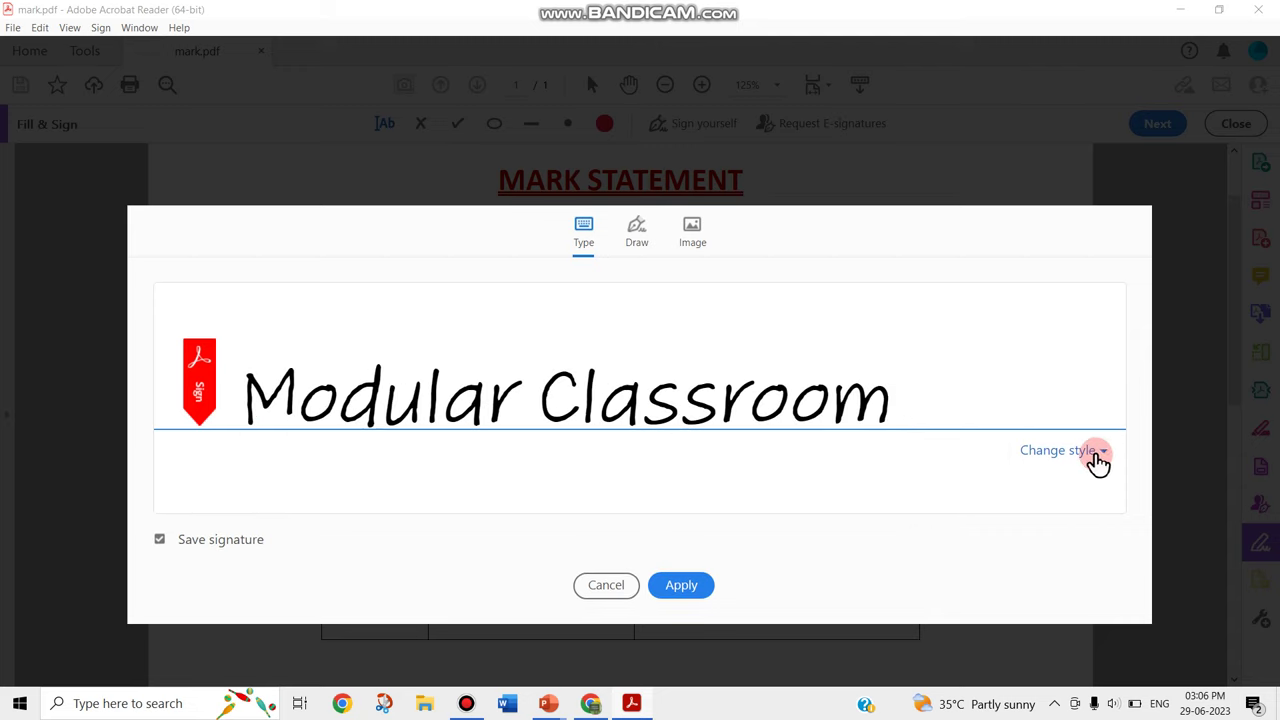
left_click(1098, 457)
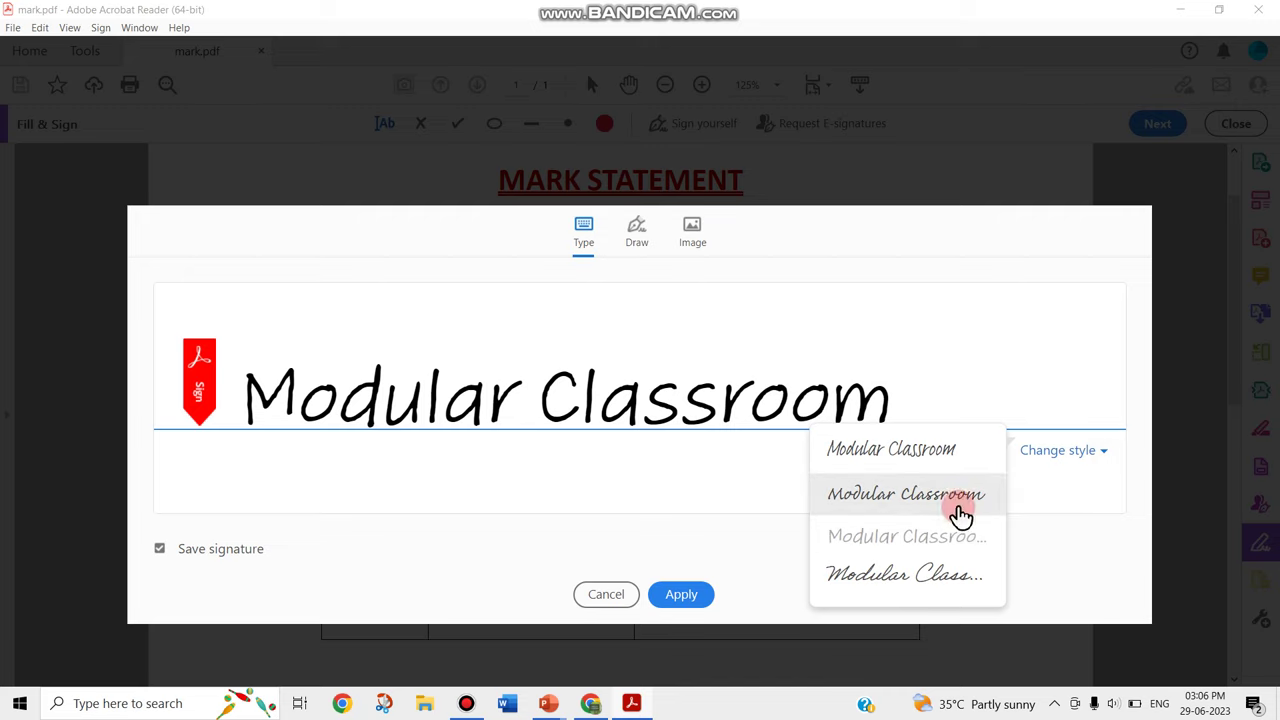
left_click(957, 507)
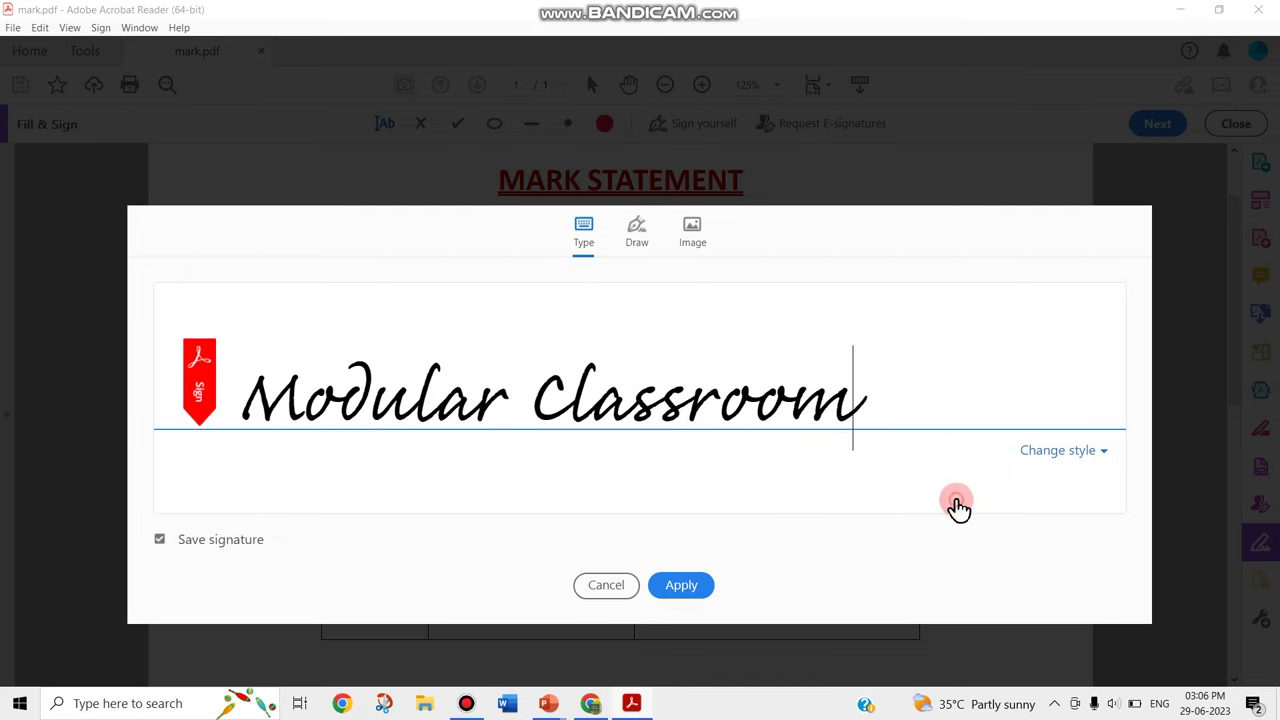
Apply the Modular Classroom signature and position it just below the marks table.
left_click(686, 588)
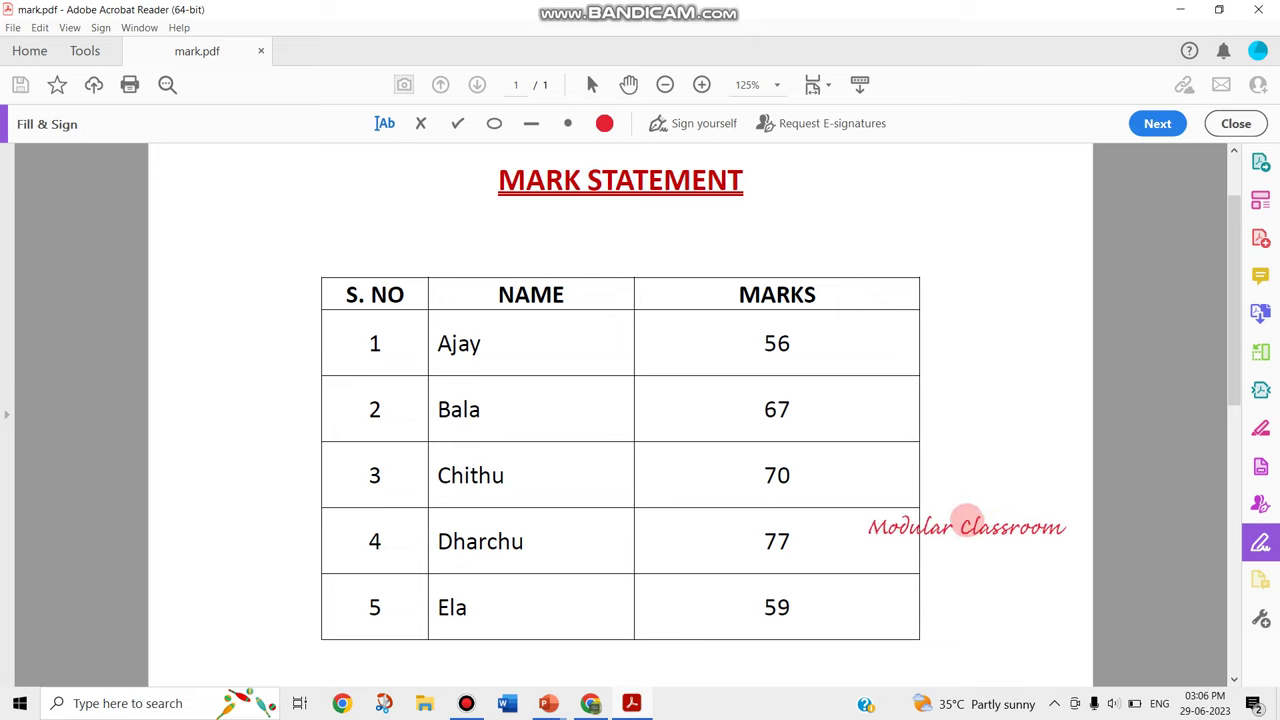
left_click(943, 620)
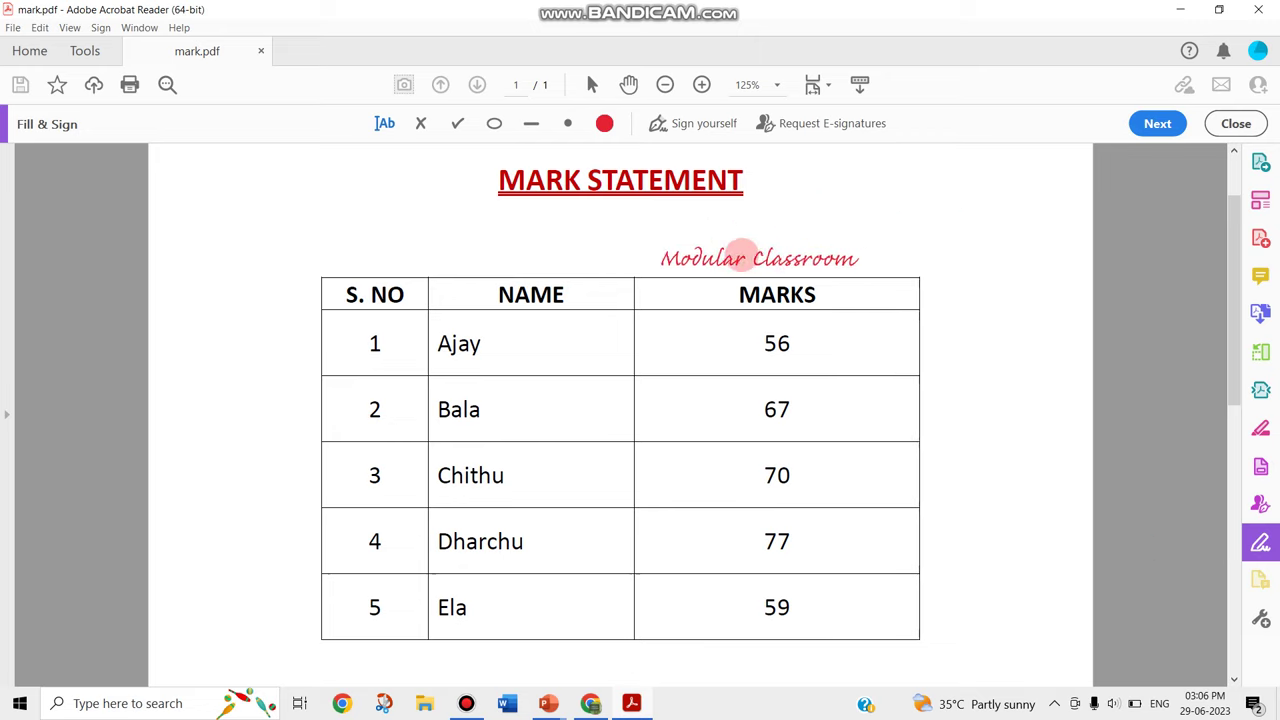
left_click_drag(464, 237, 974, 563)
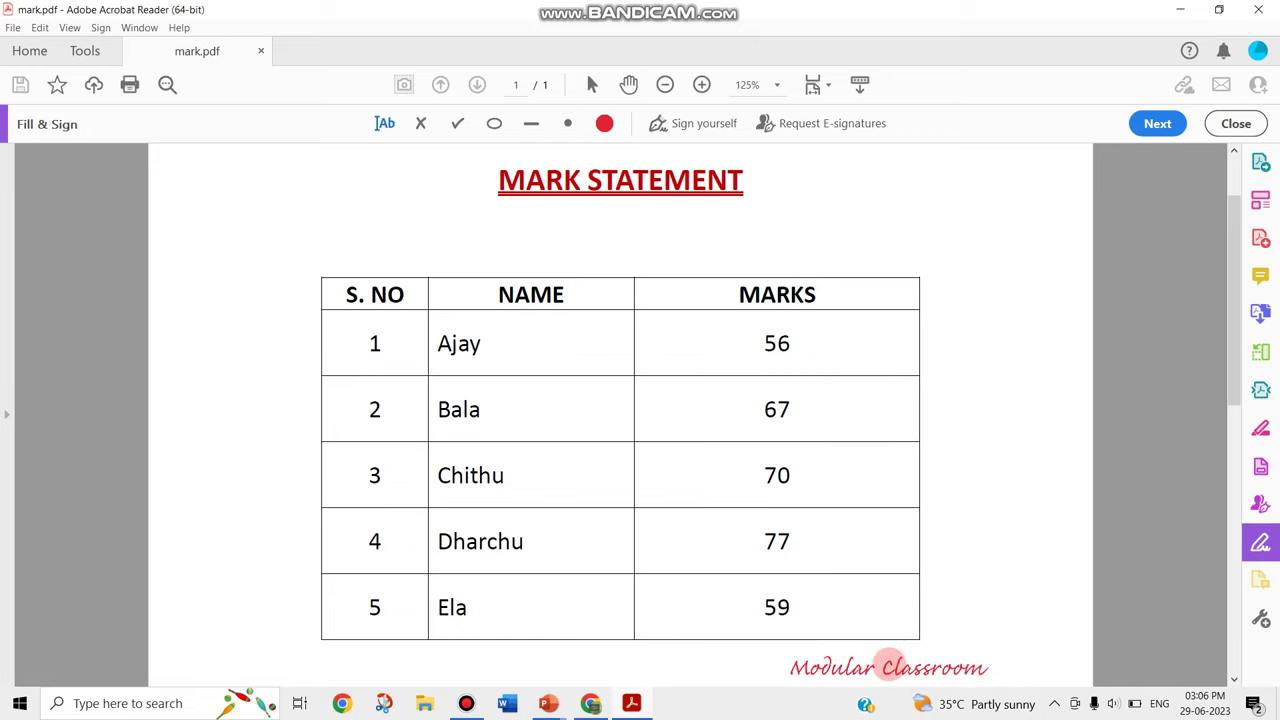
left_click(890, 666)
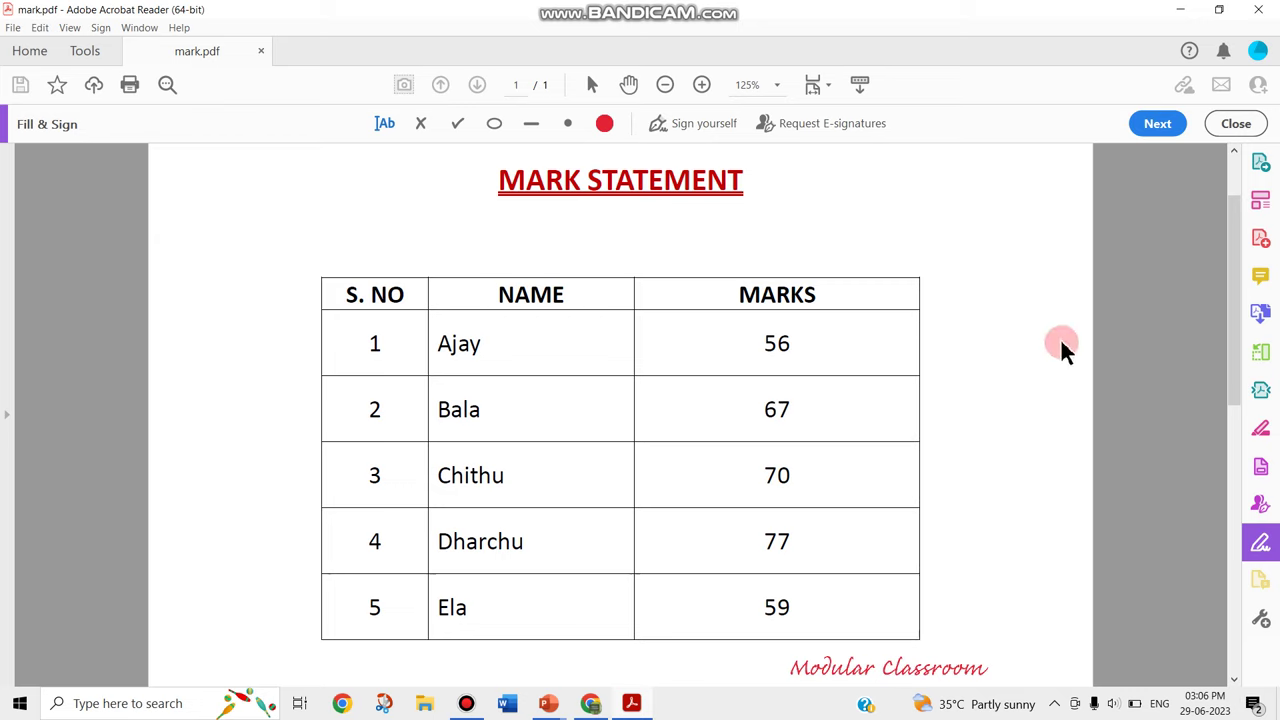
scroll(1238, 432, "down", 1)
scroll(1238, 432, "down", 3)
scroll(1225, 405, "up", 2)
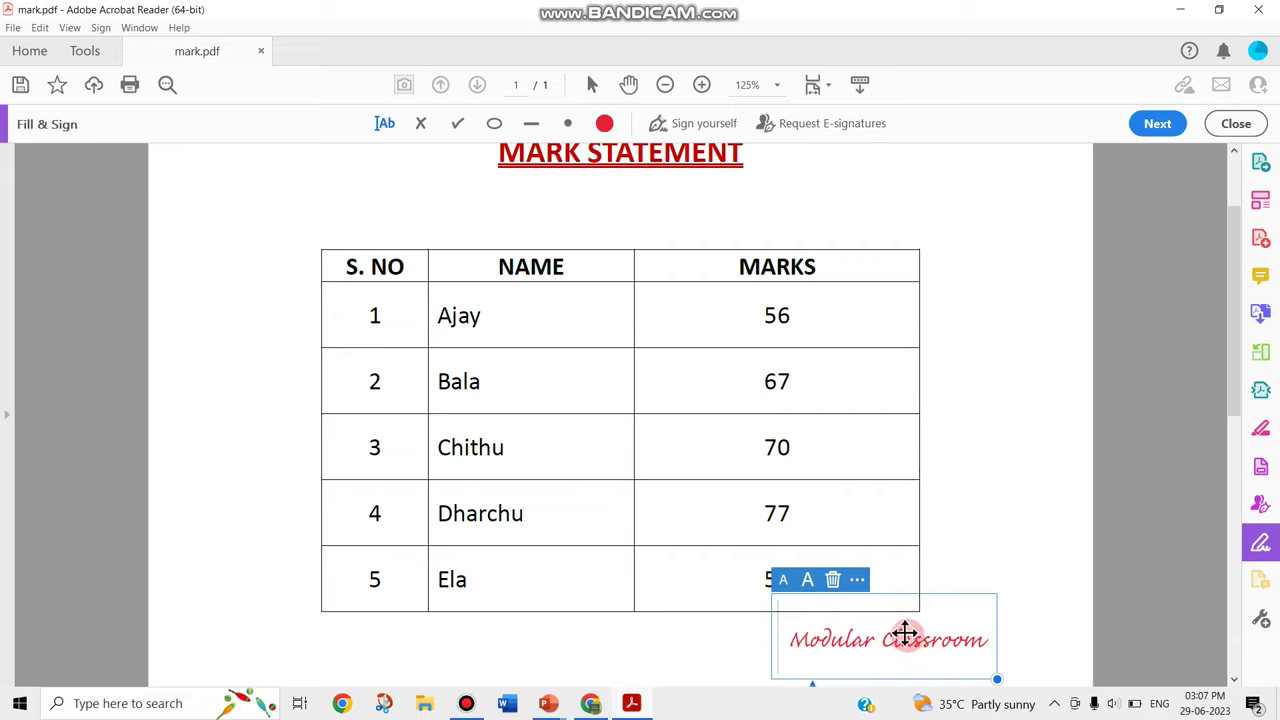
Try purple on the placed signature, then set its colour to black.
left_click(607, 122)
left_click(503, 302)
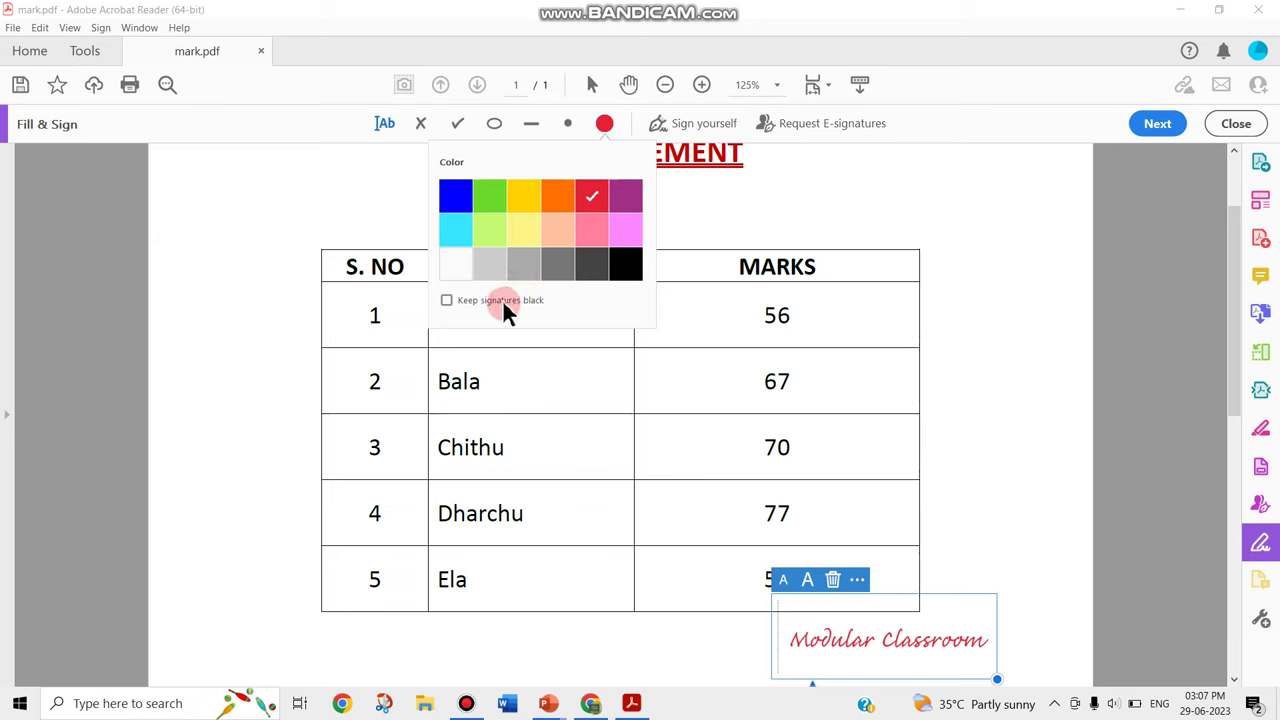
left_click(621, 267)
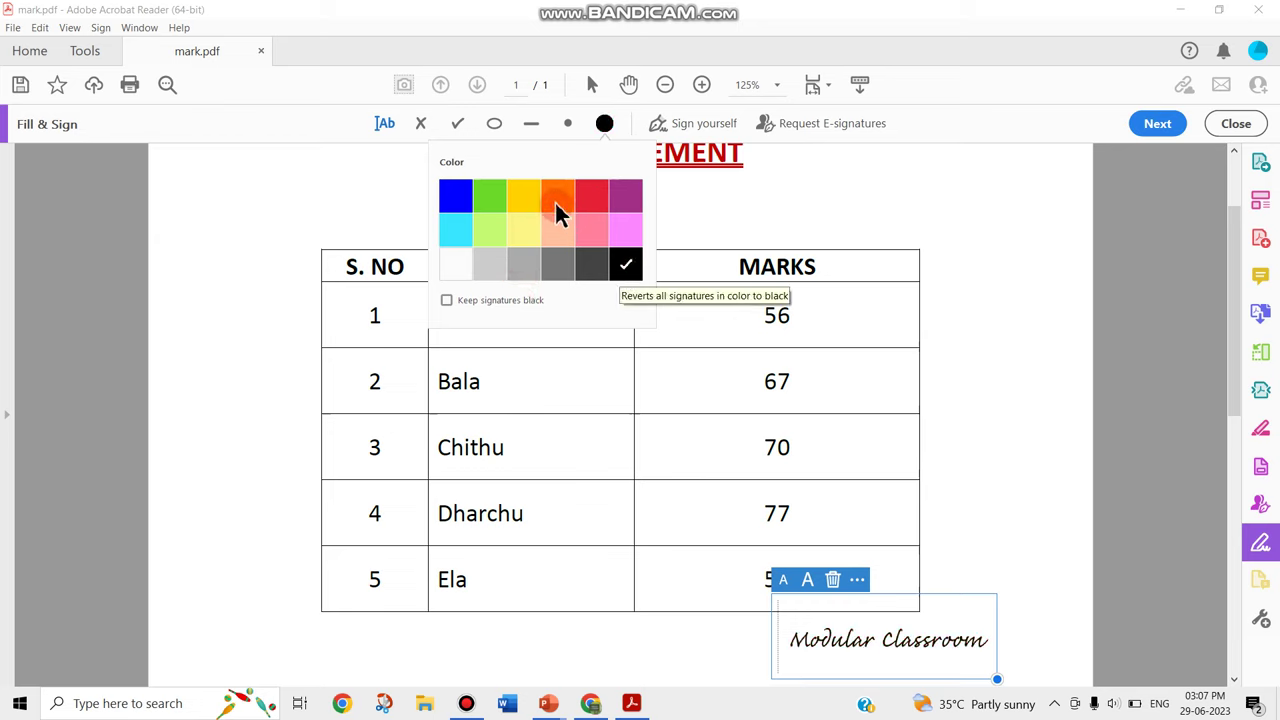
left_click(633, 200)
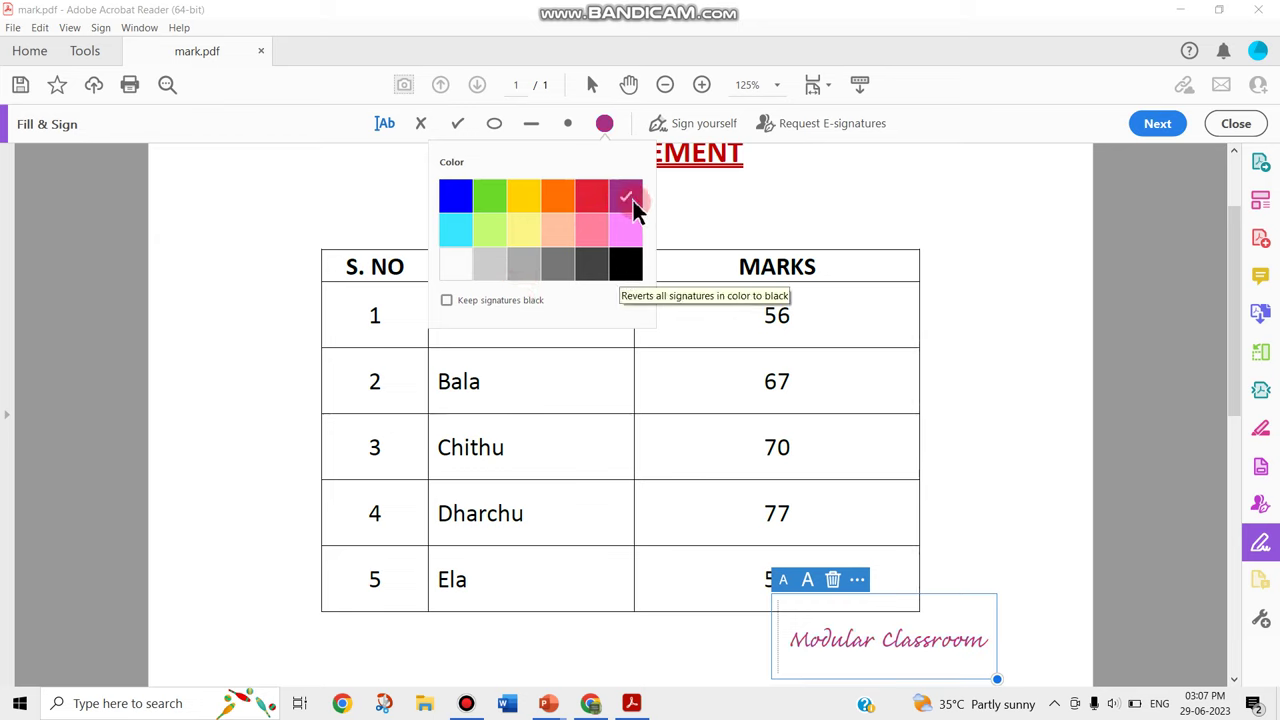
left_click(630, 266)
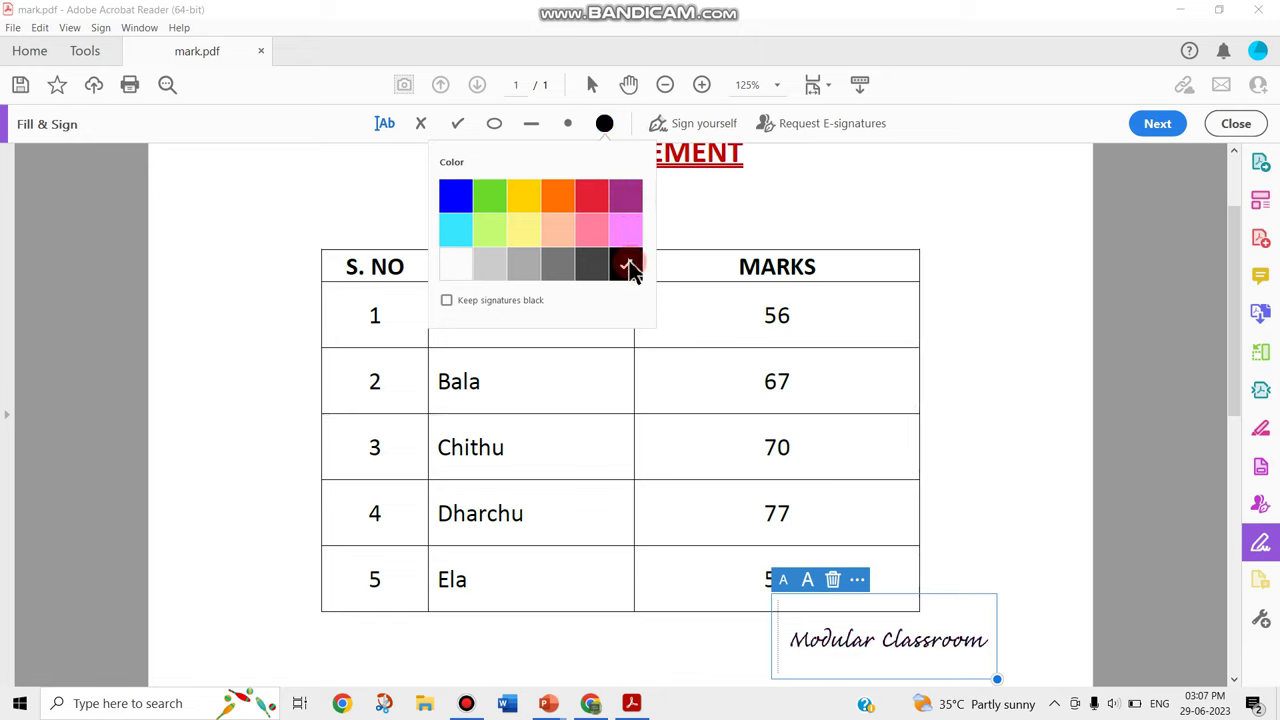
left_click(1035, 625)
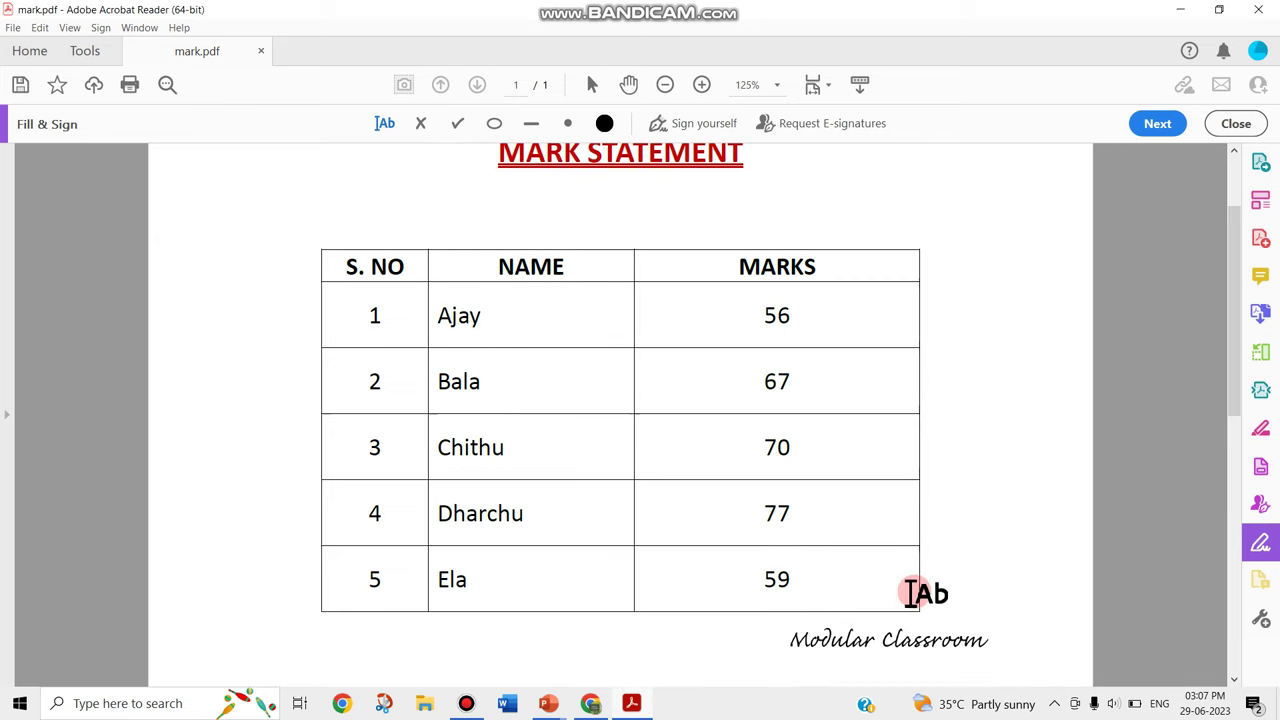
Enlarge and shrink the placed Modular Classroom signature, then delete it.
left_click(702, 121)
left_click(801, 180)
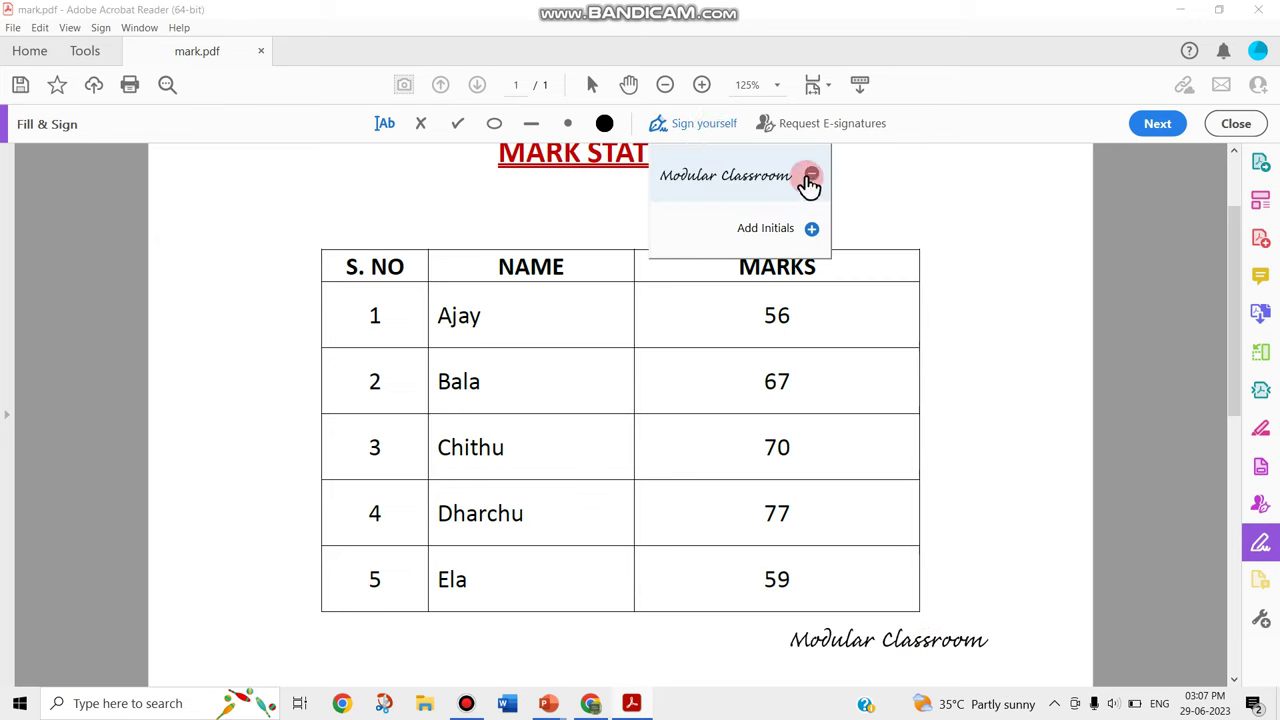
left_click(915, 648)
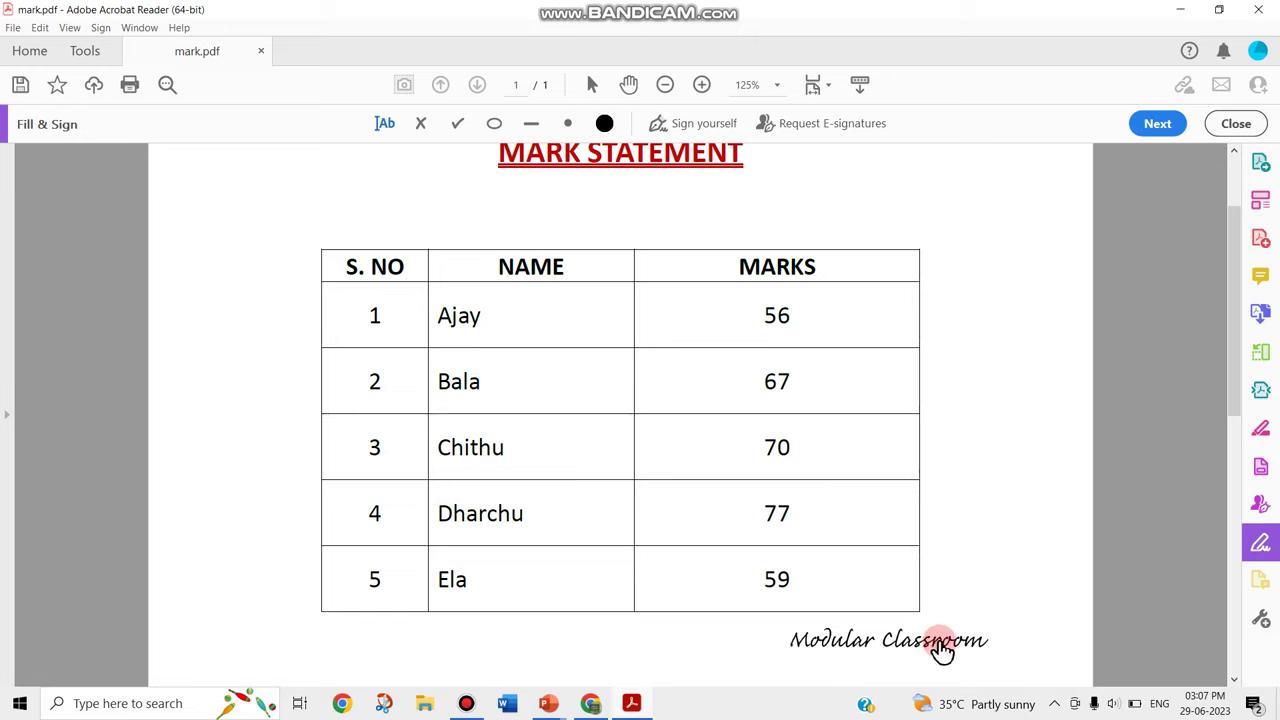
left_click(936, 636)
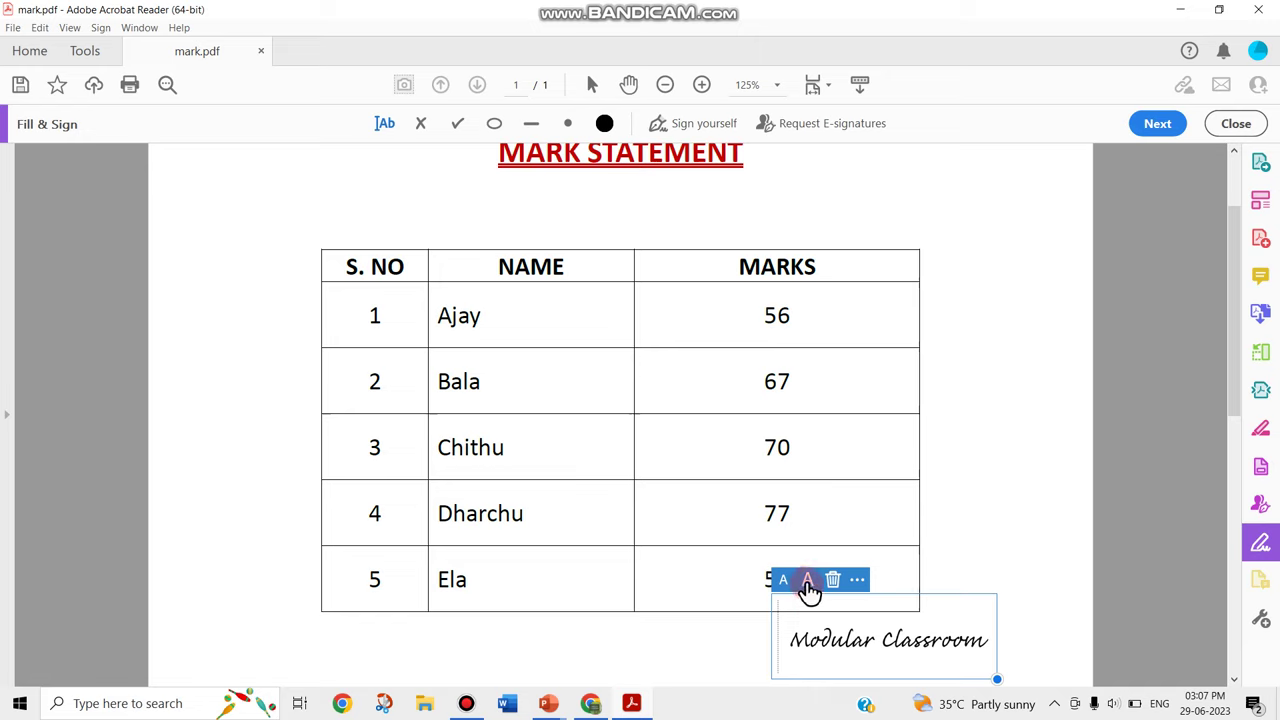
left_click(807, 582)
left_click(785, 582)
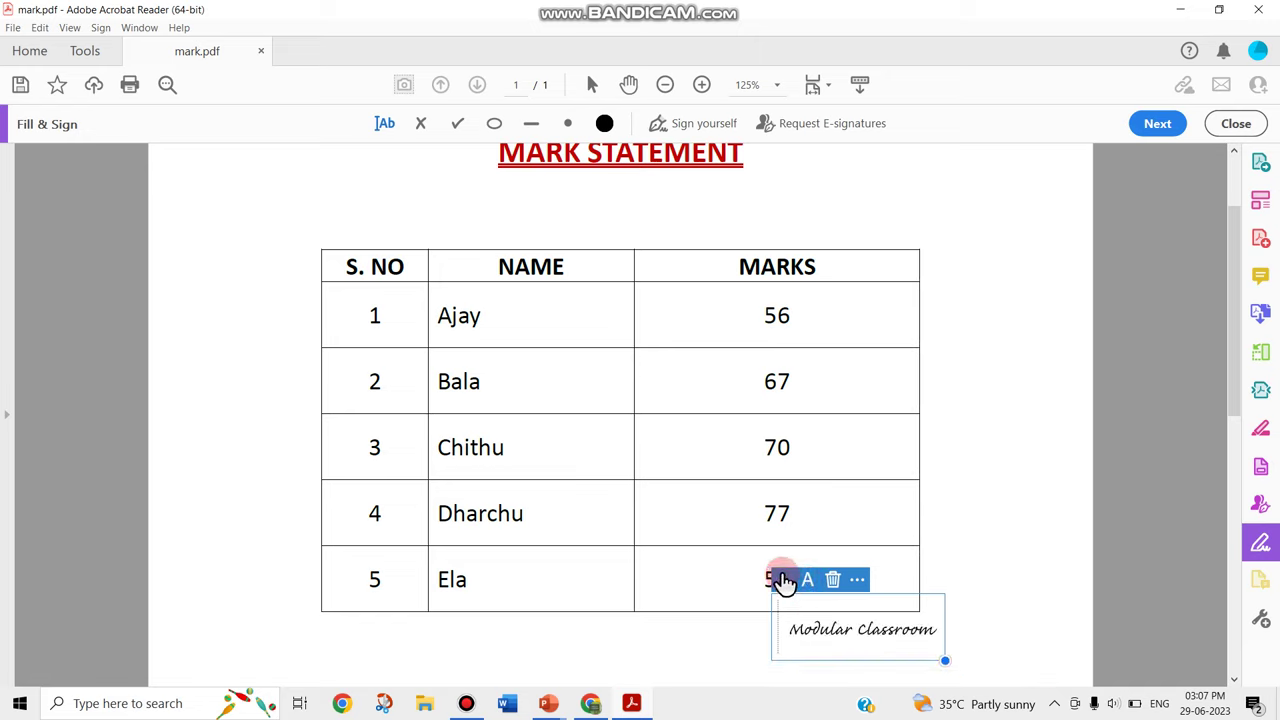
left_click(832, 580)
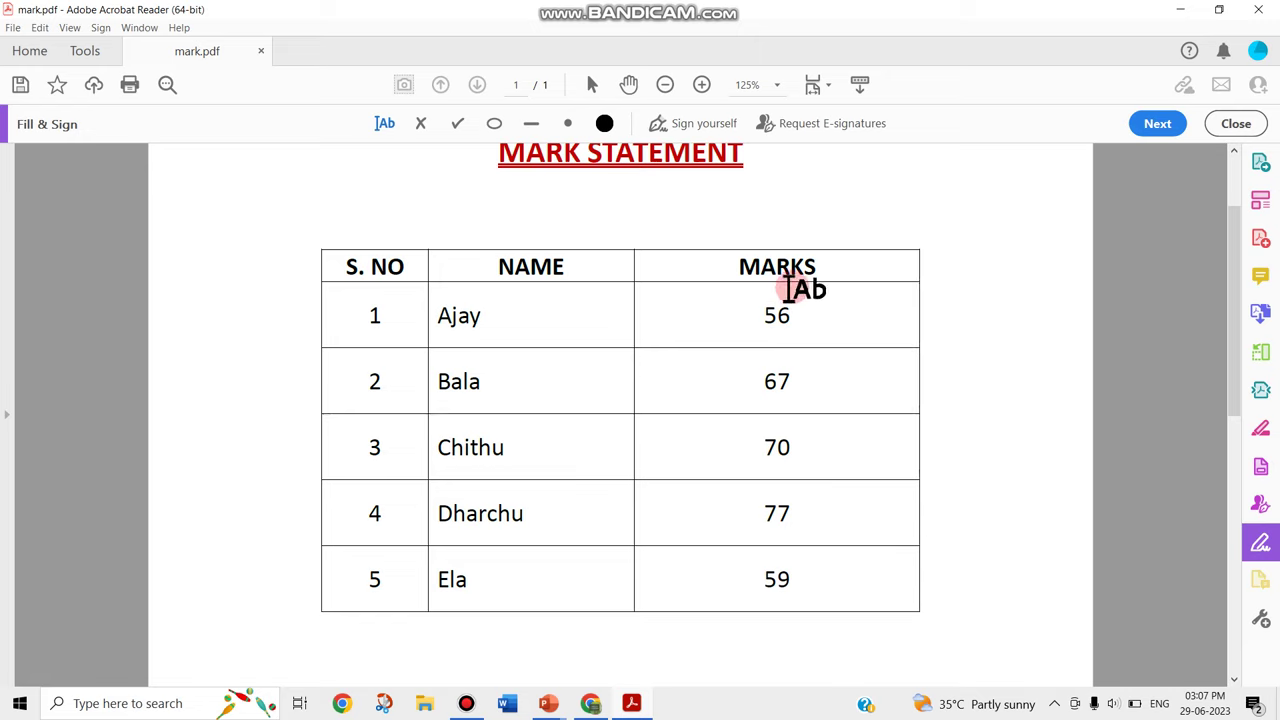
Place the signature again beside row 4 of the table, then delete it.
left_click(700, 130)
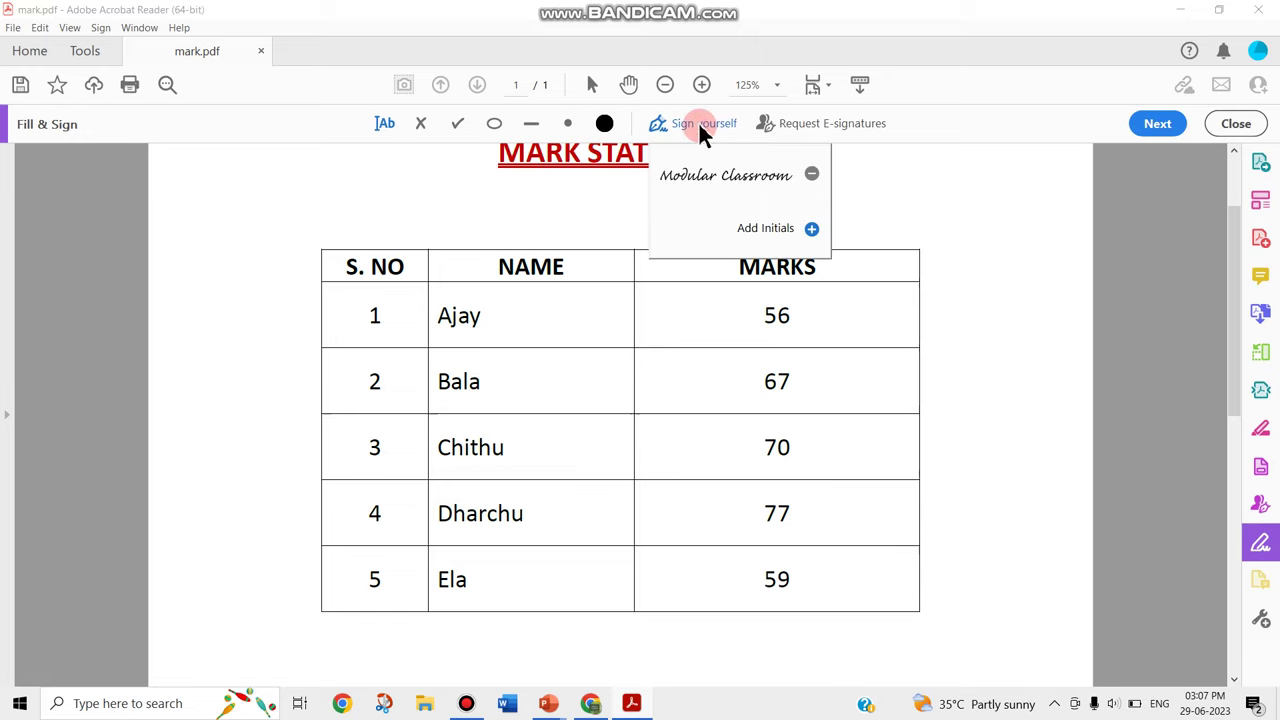
left_click(811, 176)
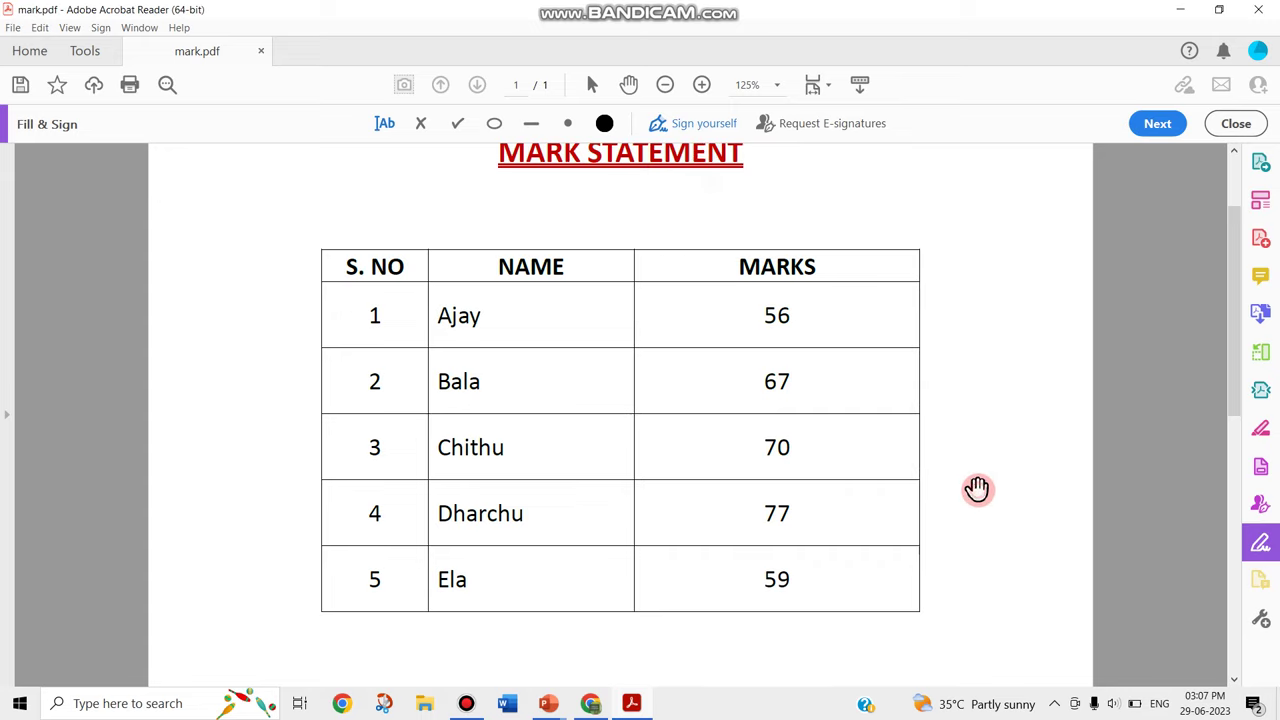
left_click(720, 130)
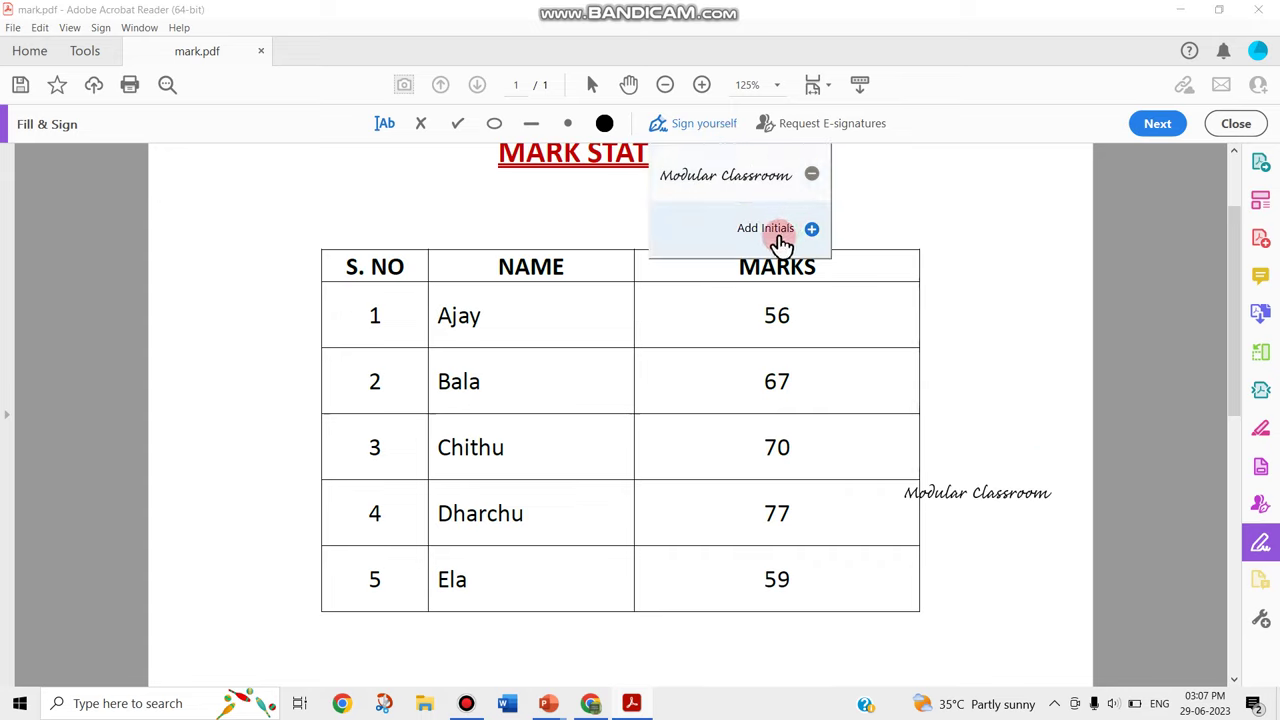
left_click(961, 490)
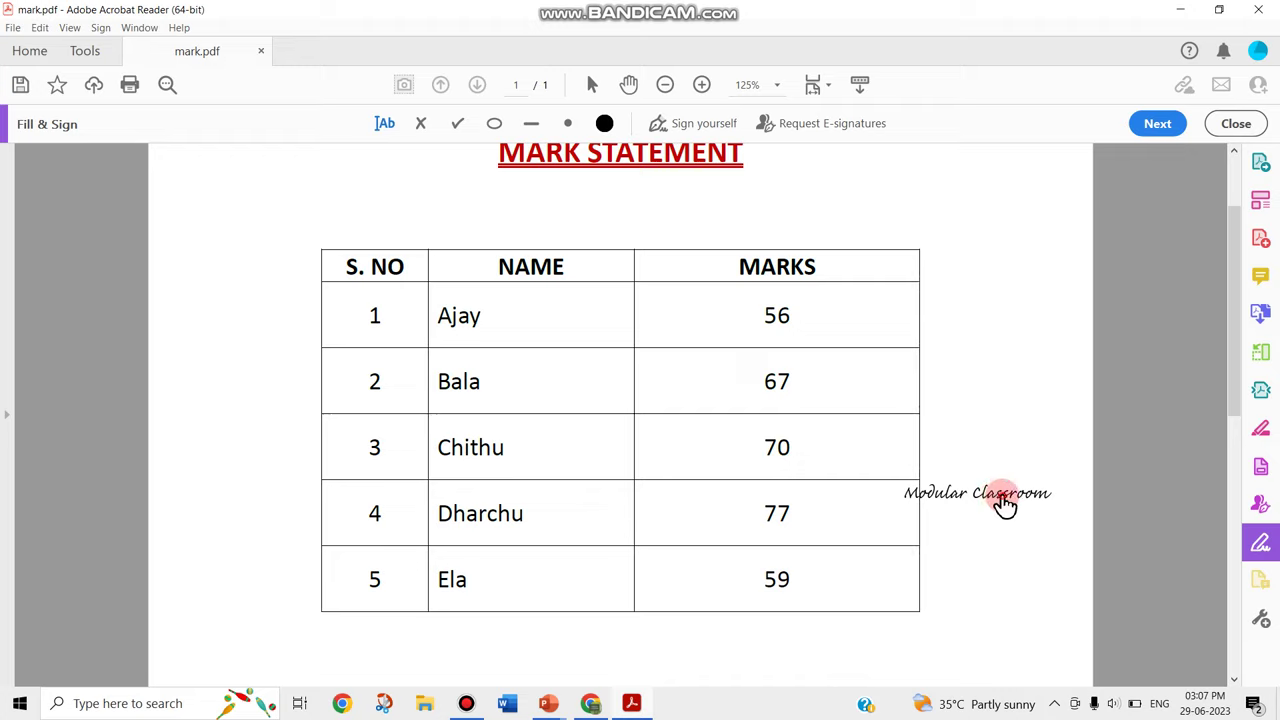
left_click(1003, 506)
left_click(946, 442)
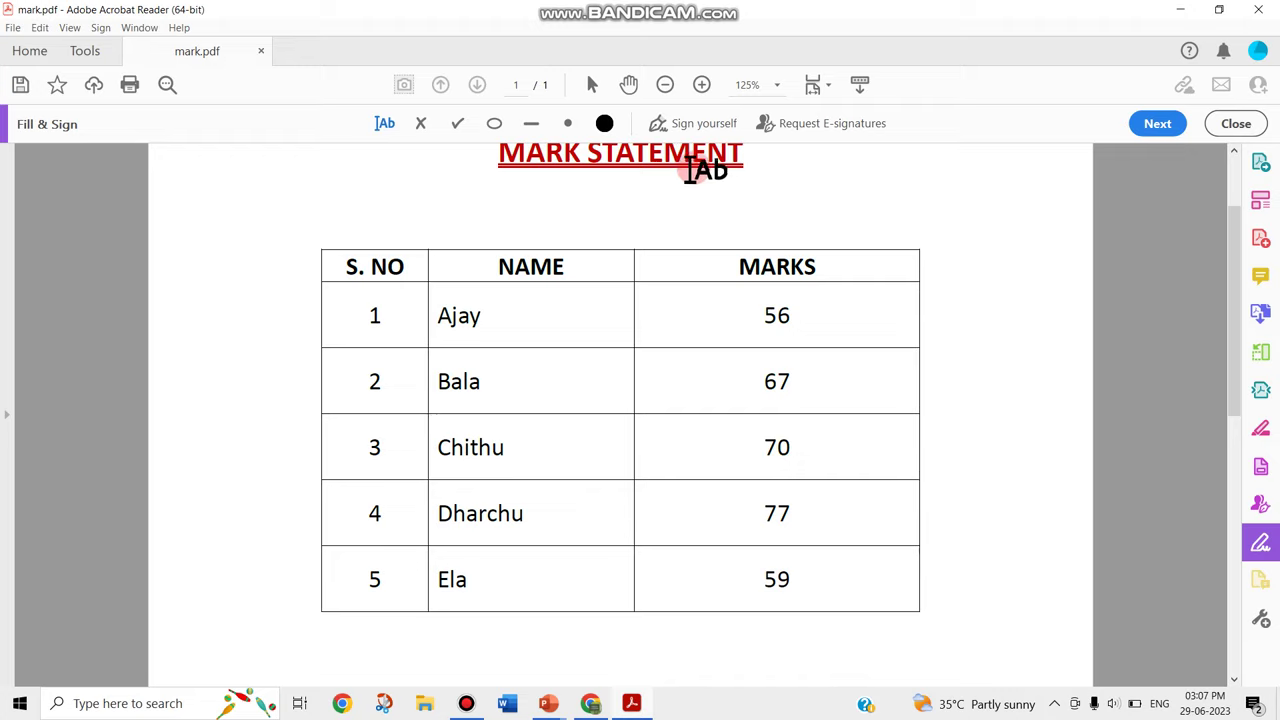
Start adding initials, typing MC and trying a different script style.
left_click(689, 129)
left_click(768, 230)
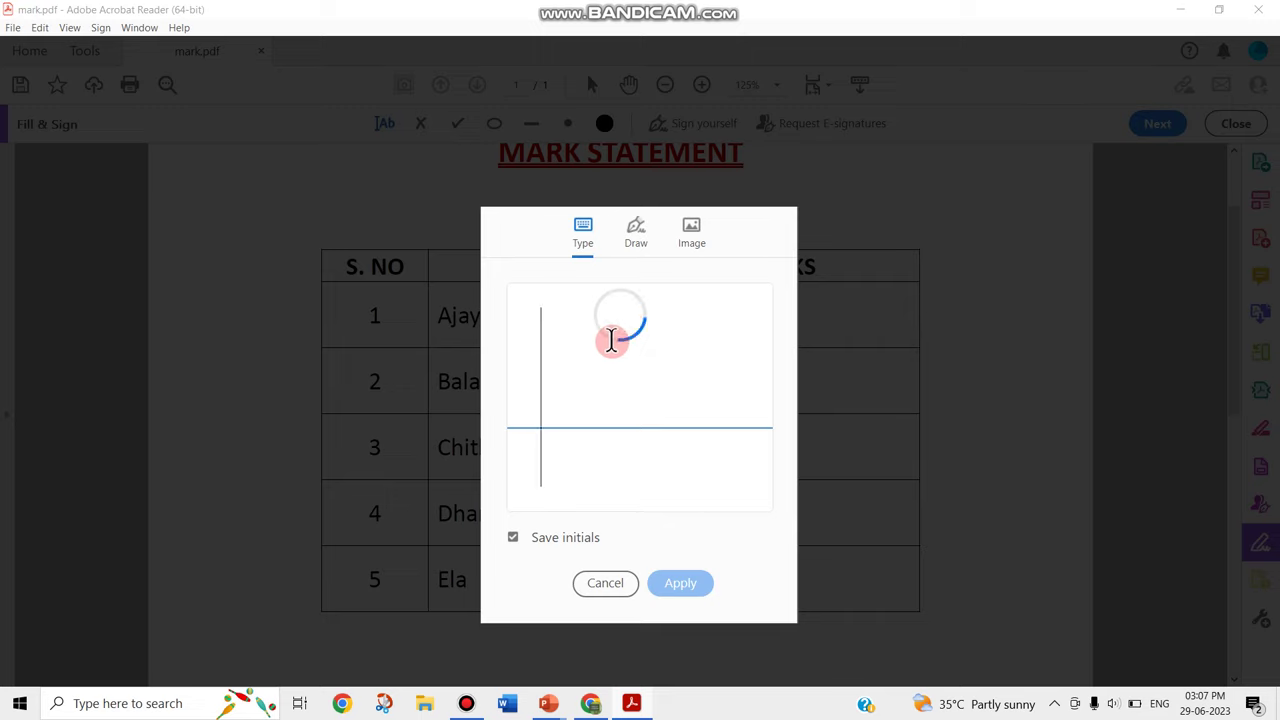
left_click(636, 234)
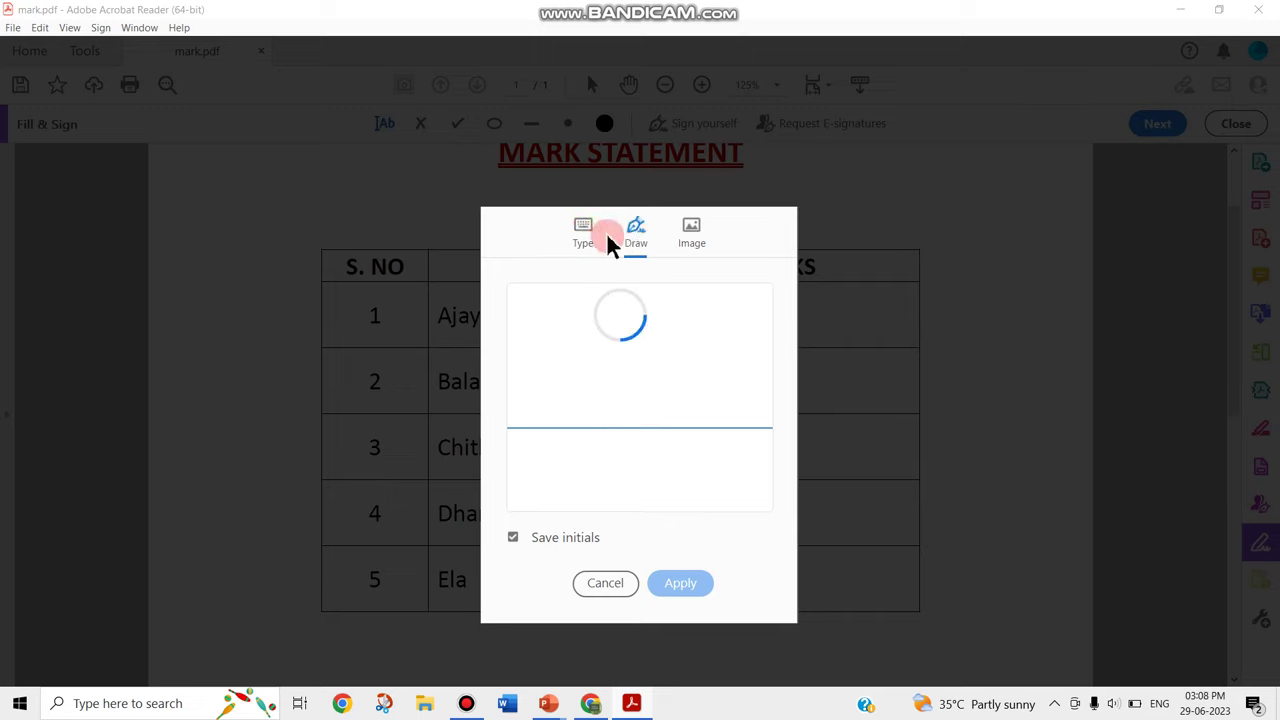
left_click(582, 234)
left_click(640, 370)
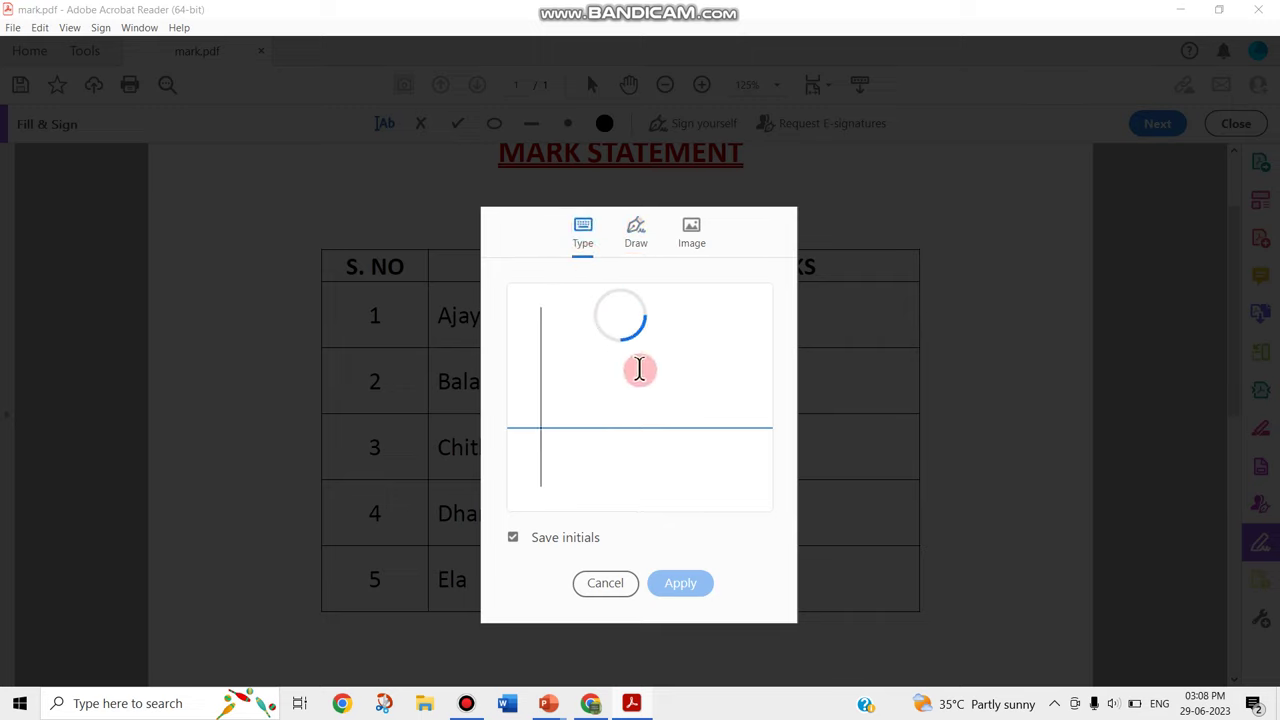
left_click(588, 242)
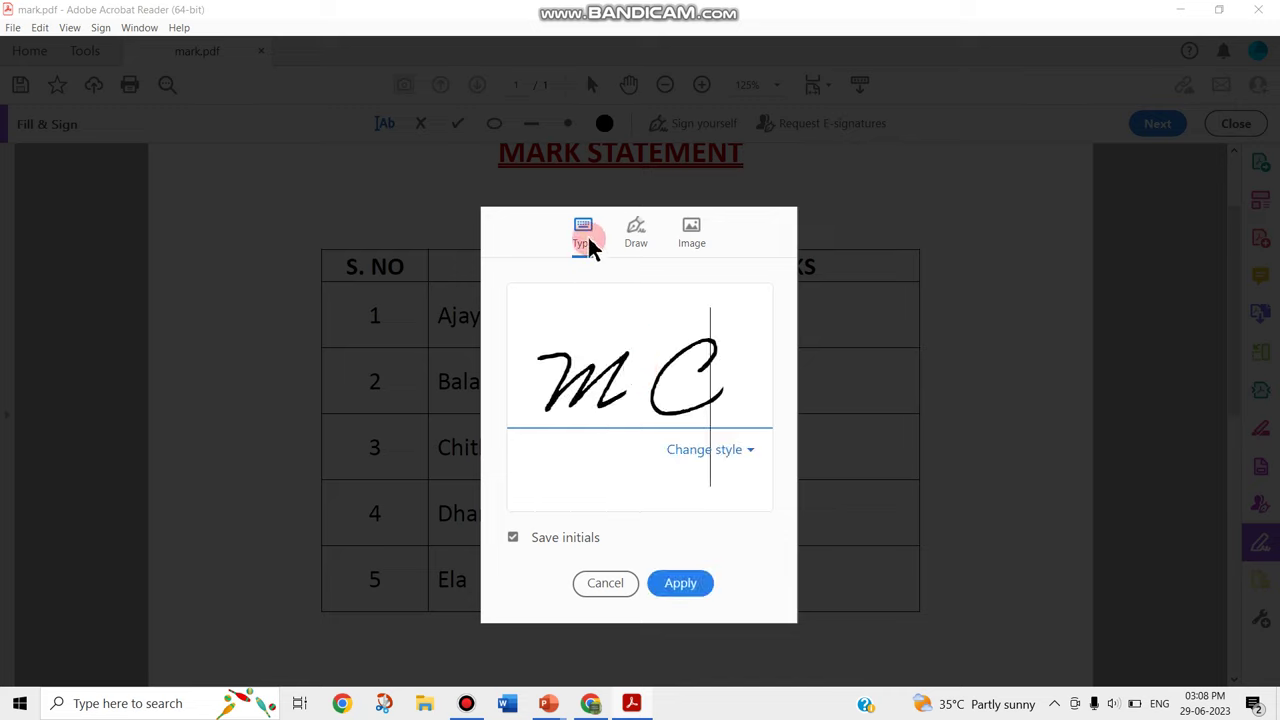
left_click(631, 314)
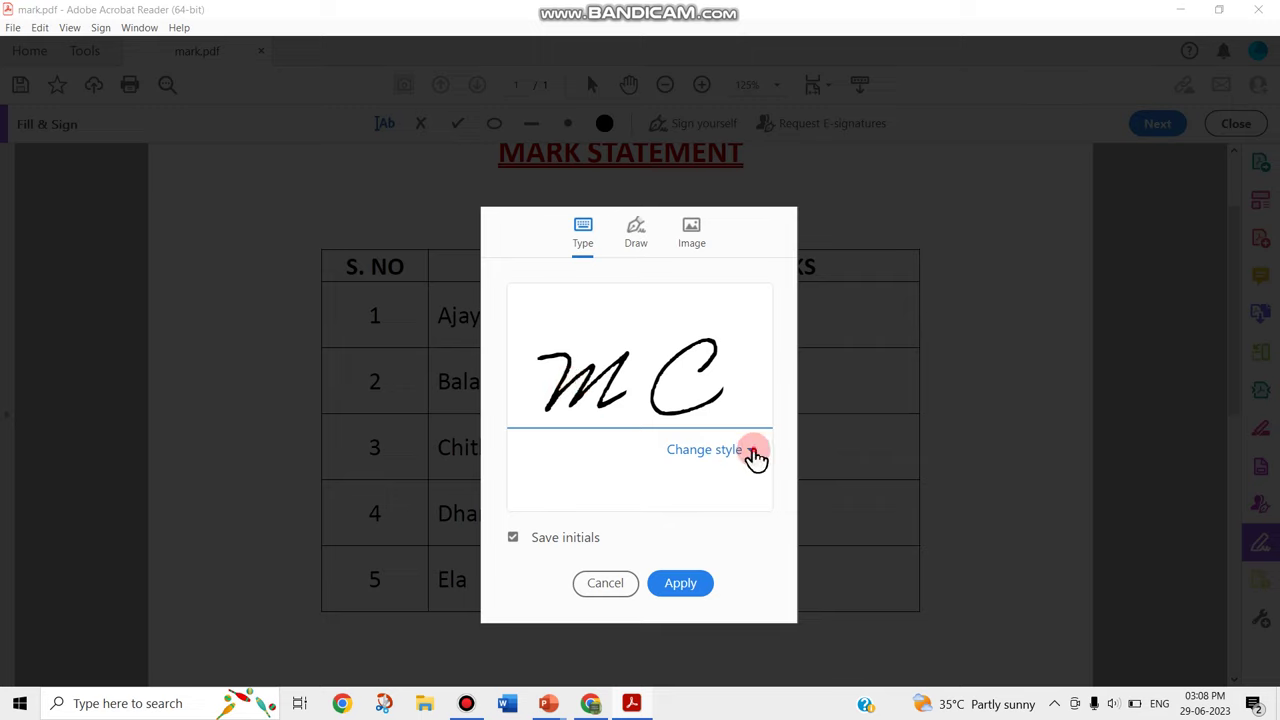
left_click(751, 455)
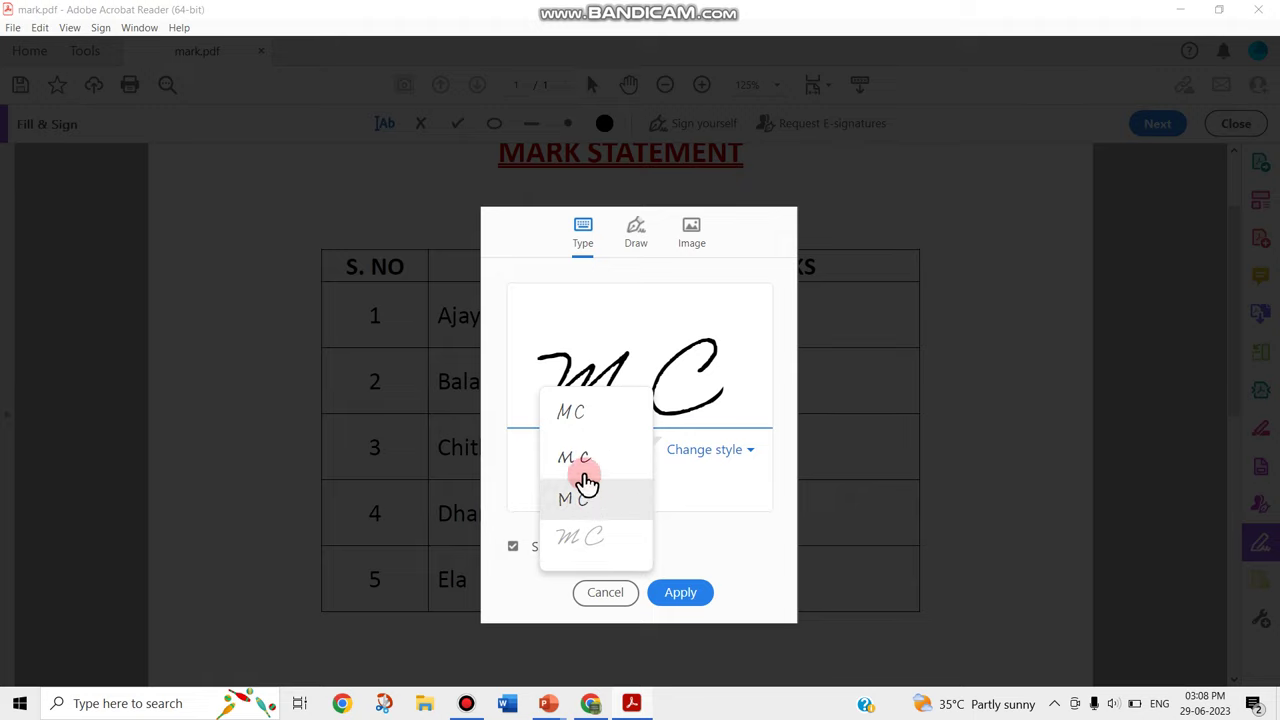
left_click(586, 462)
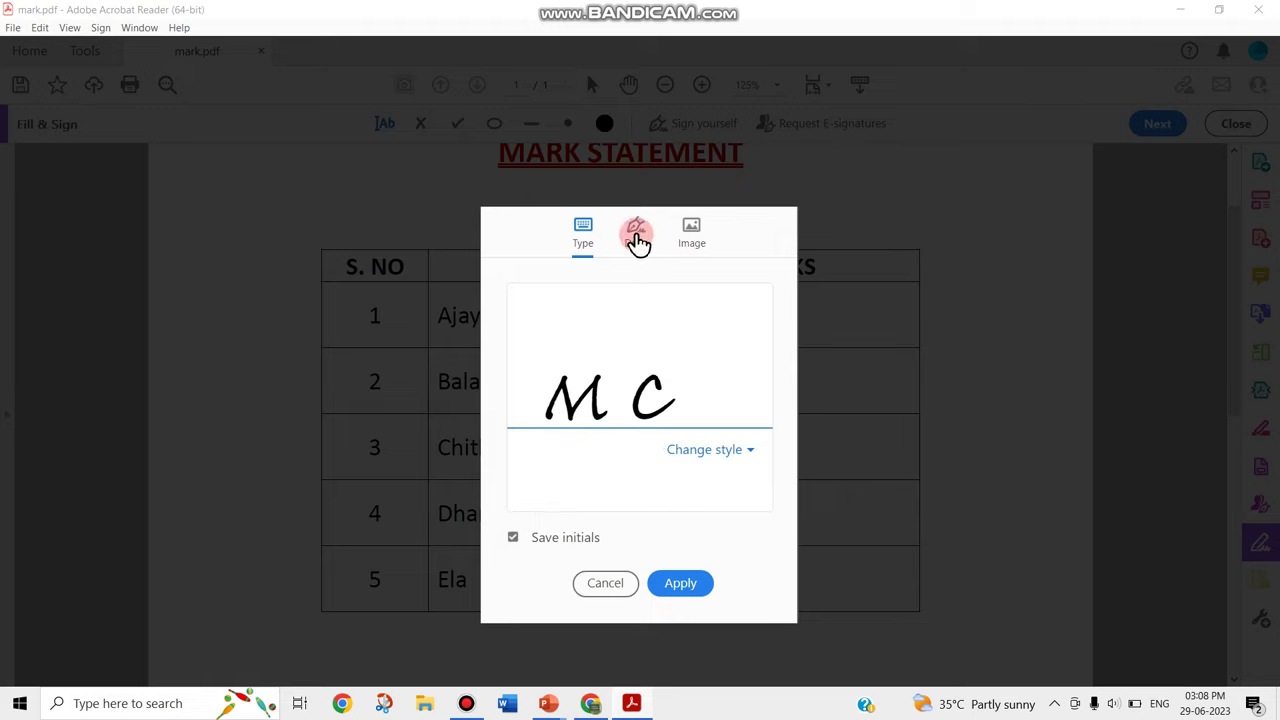
Draw looping scribbled initials by hand and apply them.
left_click(635, 236)
mouse_move(601, 362)
left_mouse_down()
mouse_move(586, 329)
mouse_move(588, 385)
left_mouse_up()
left_click_drag(676, 353, 598, 370)
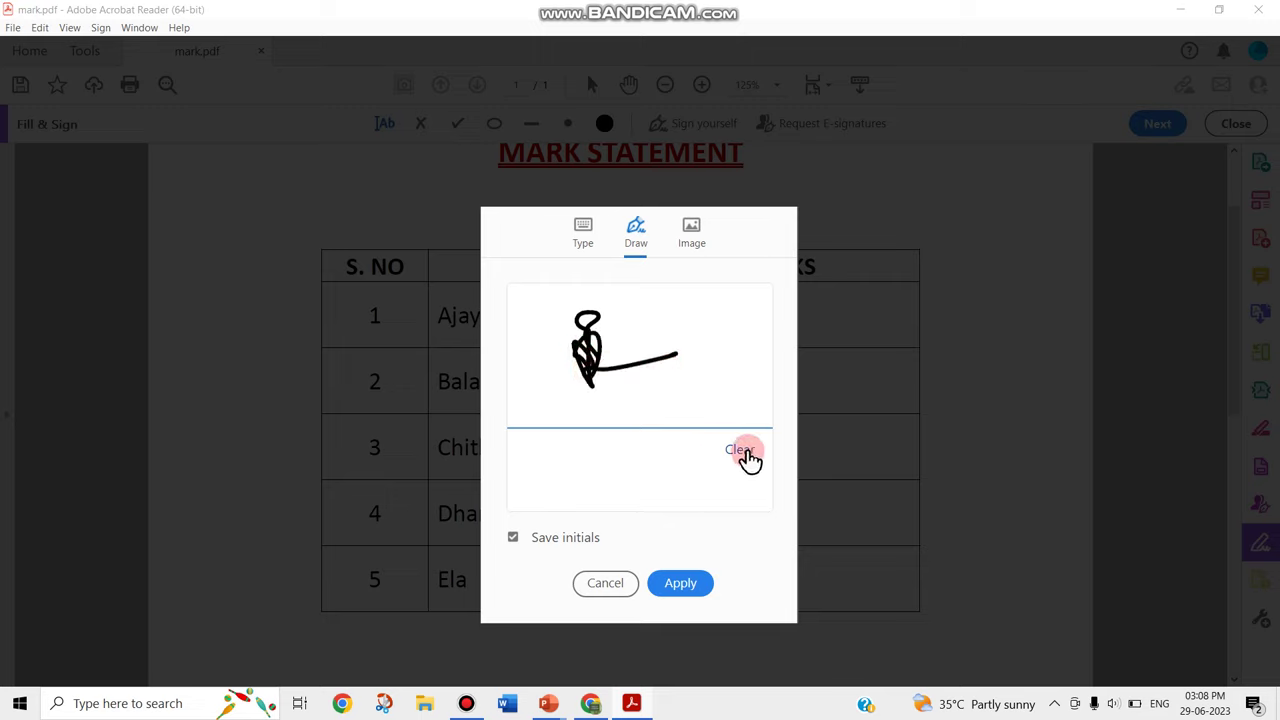
left_click(682, 586)
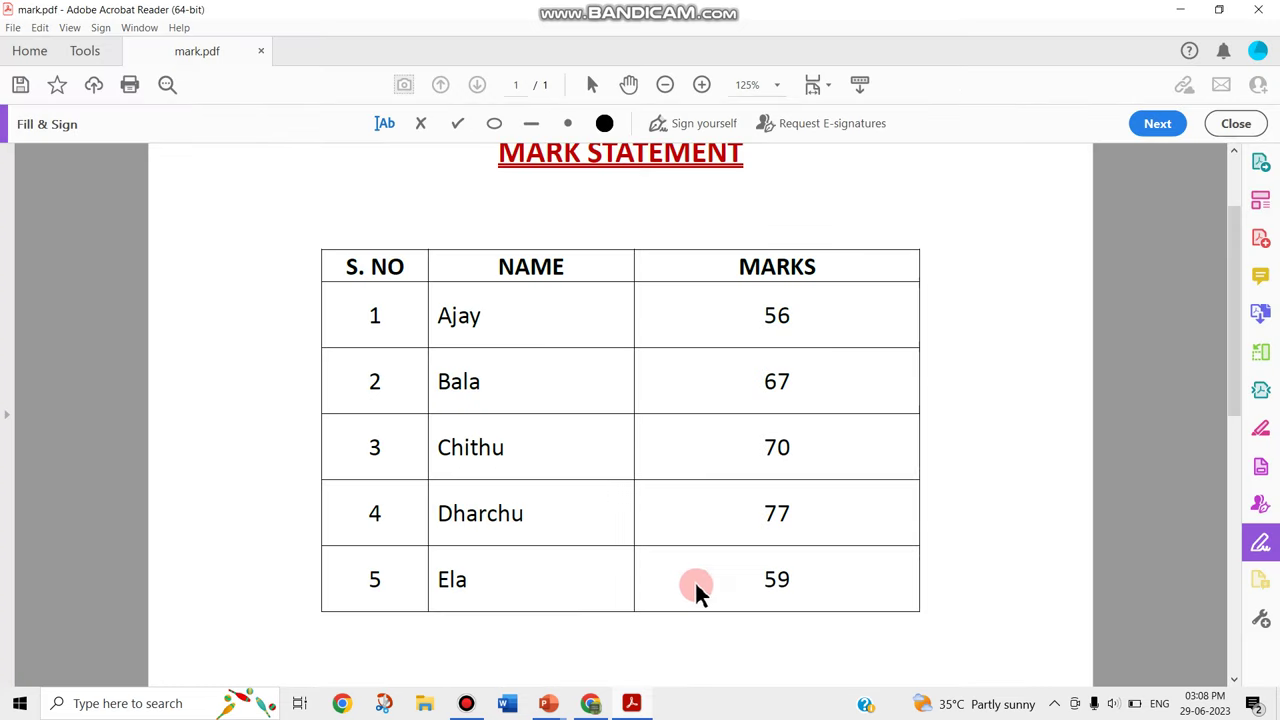
Place the drawn initials below the table at lower right, enlarge them, and colour them red.
left_click(966, 642)
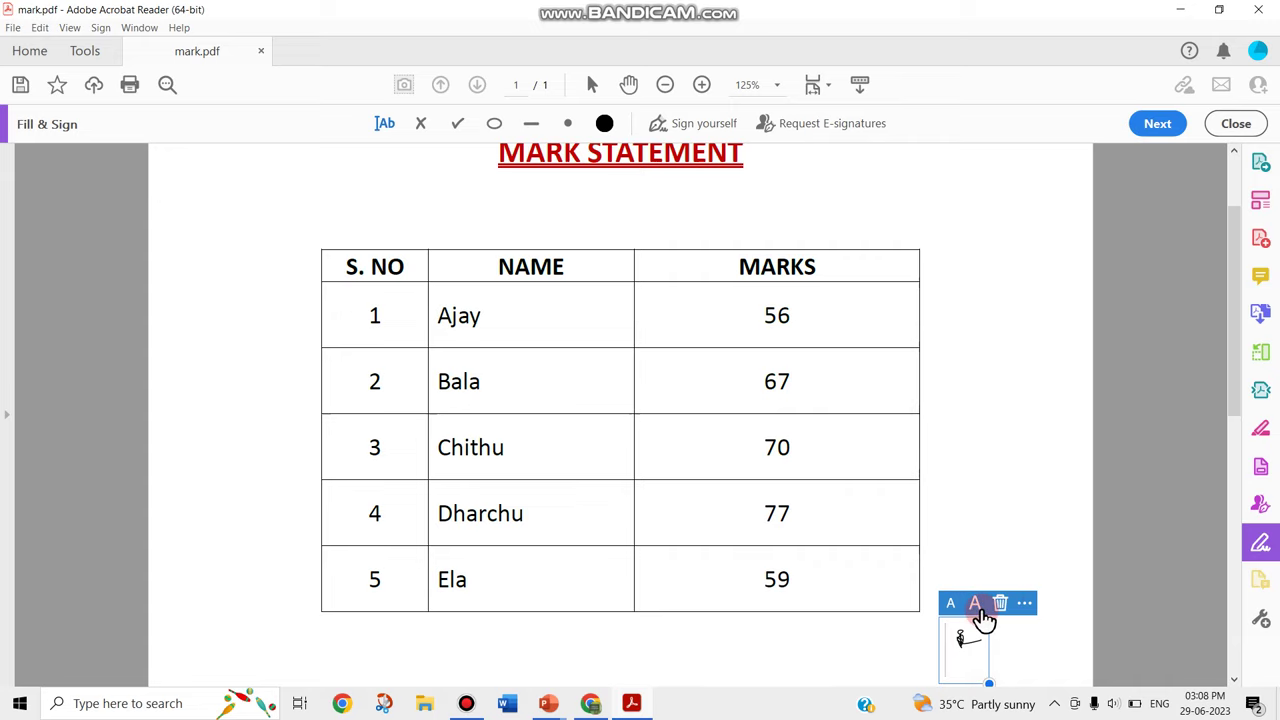
left_click(976, 604)
left_click(980, 612)
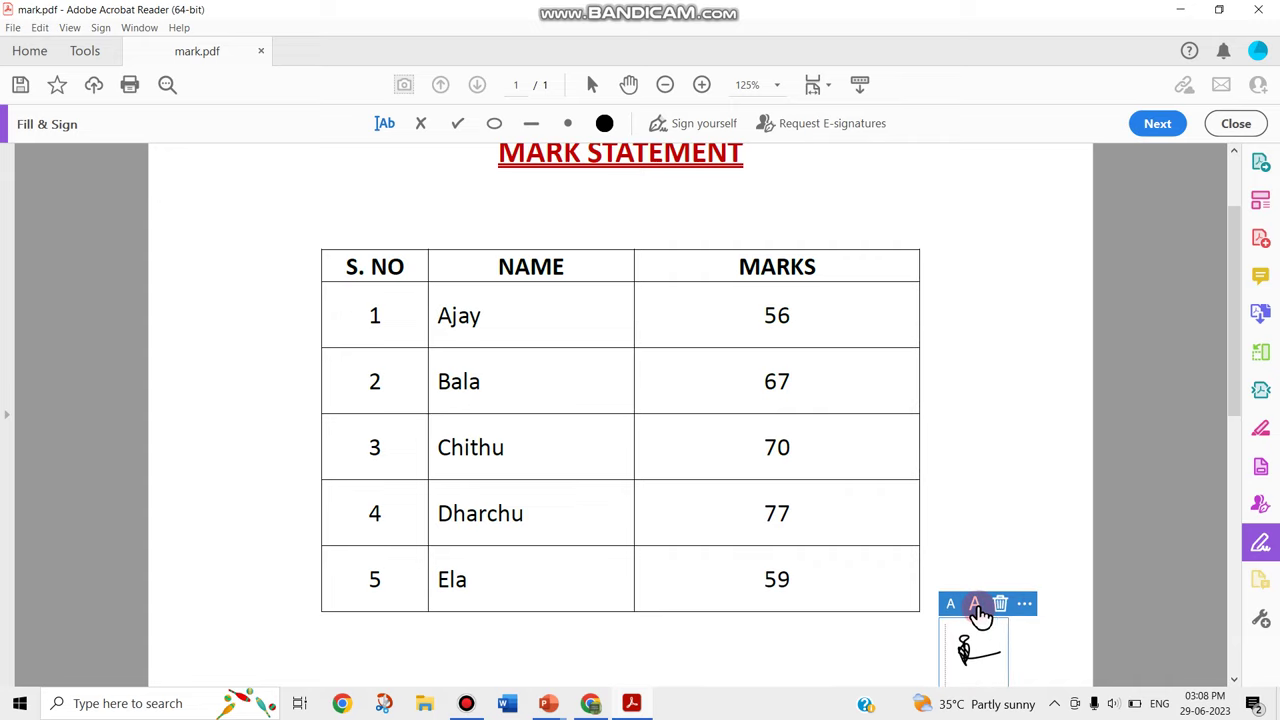
scroll(1014, 614, "down", 2)
left_click(975, 518)
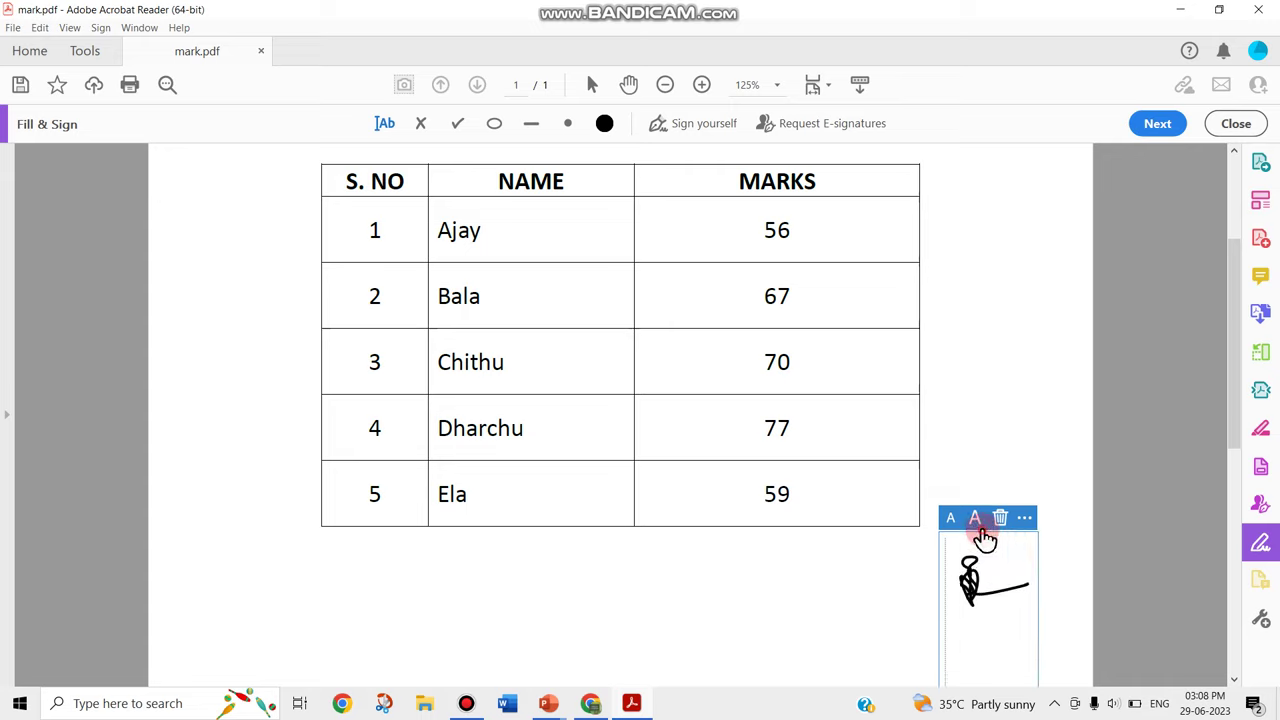
left_click(605, 123)
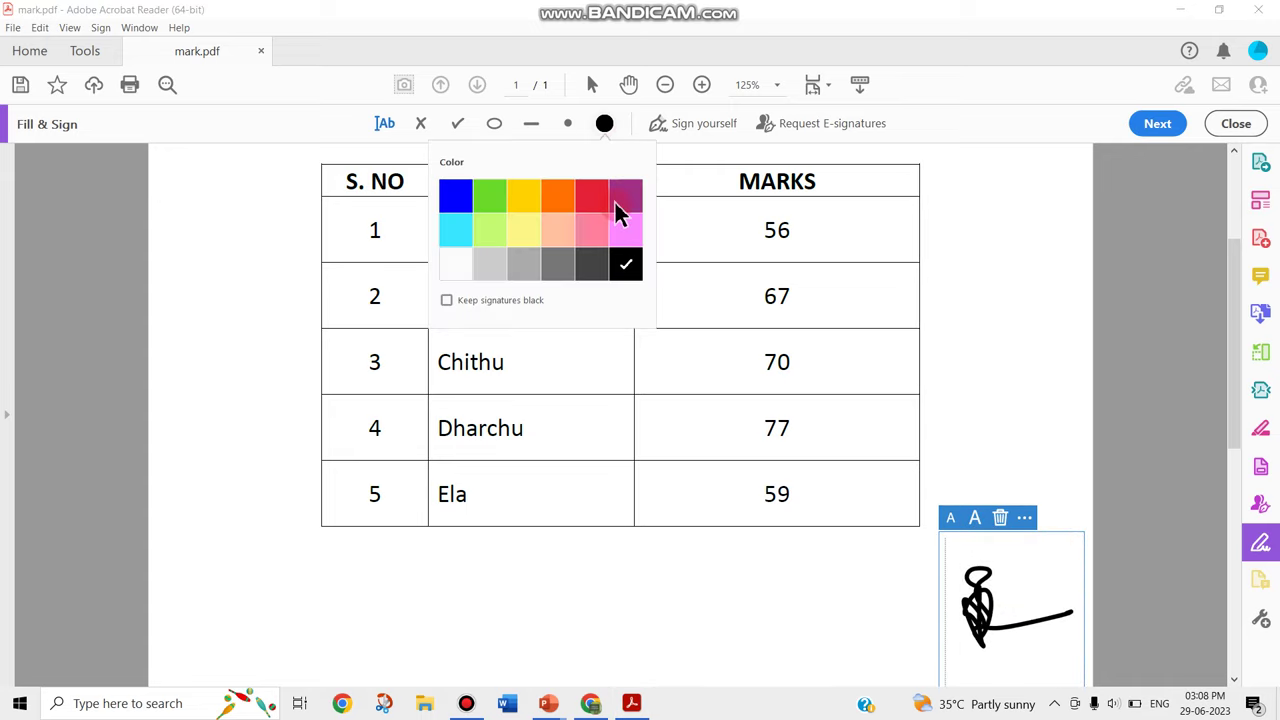
left_click(595, 207)
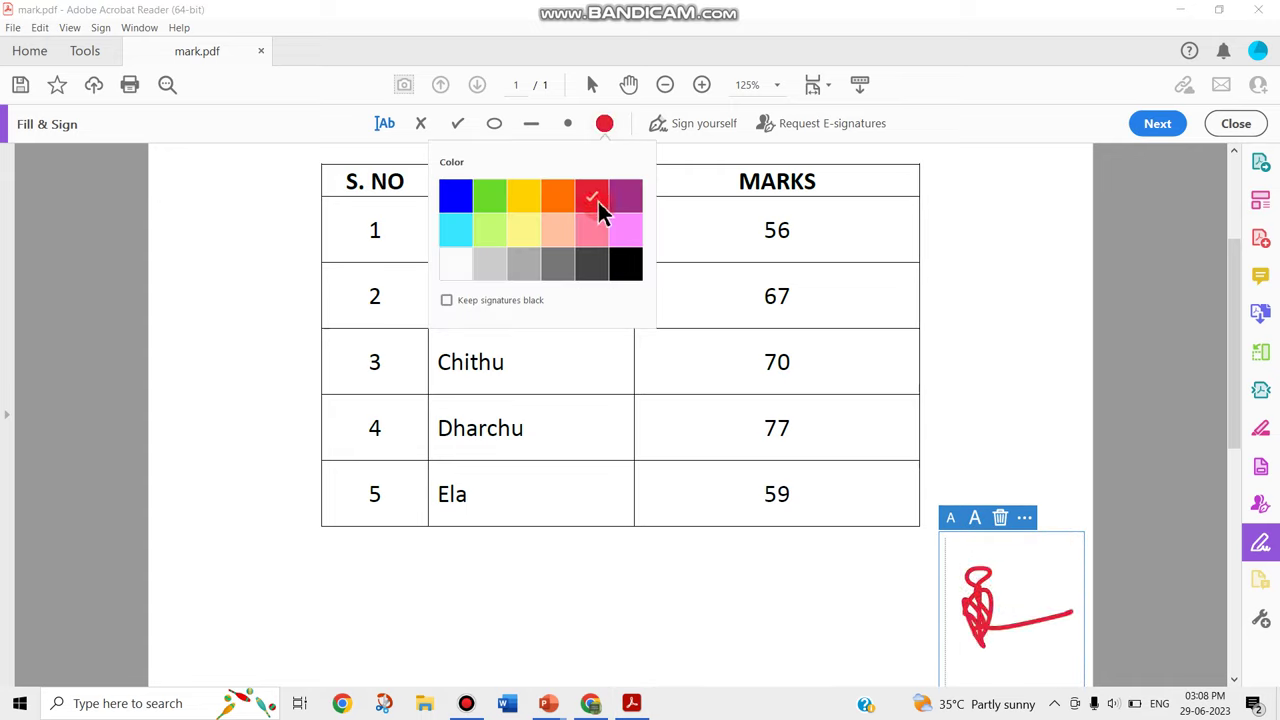
left_click(1003, 410)
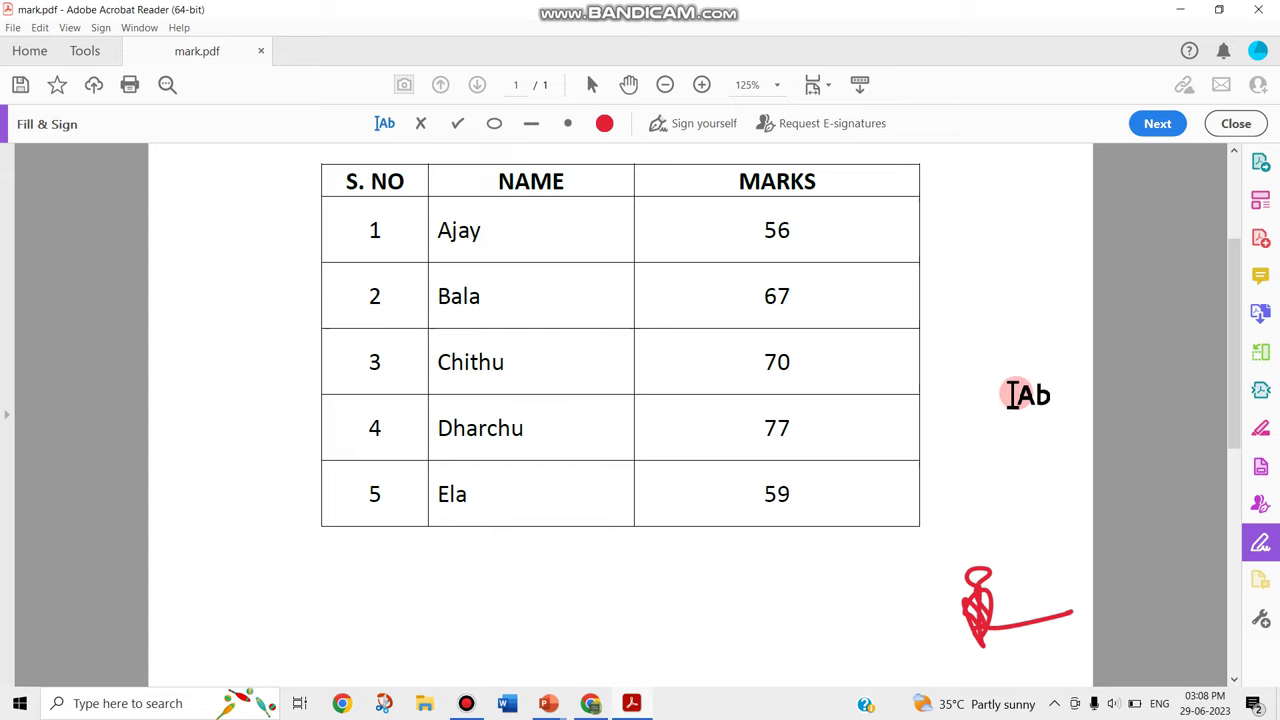
Delete the red initials and exit the Fill & Sign workspace.
left_click(688, 121)
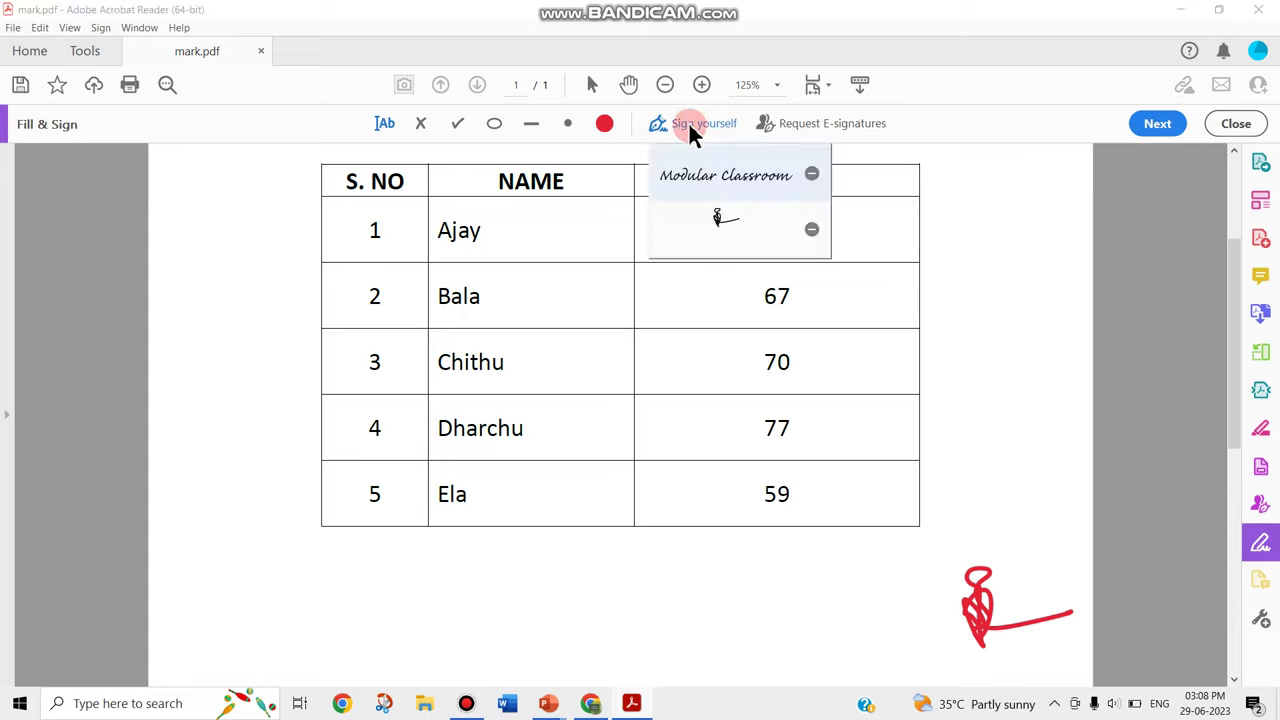
left_click(990, 605)
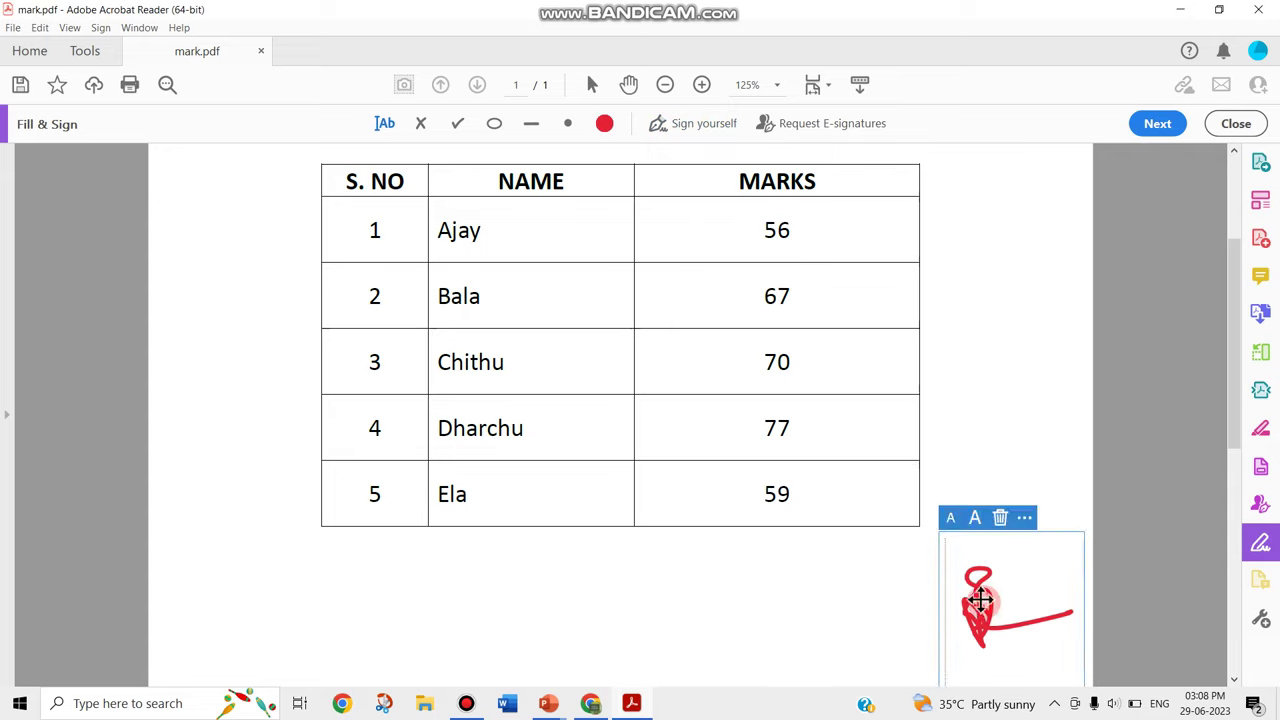
left_click(998, 518)
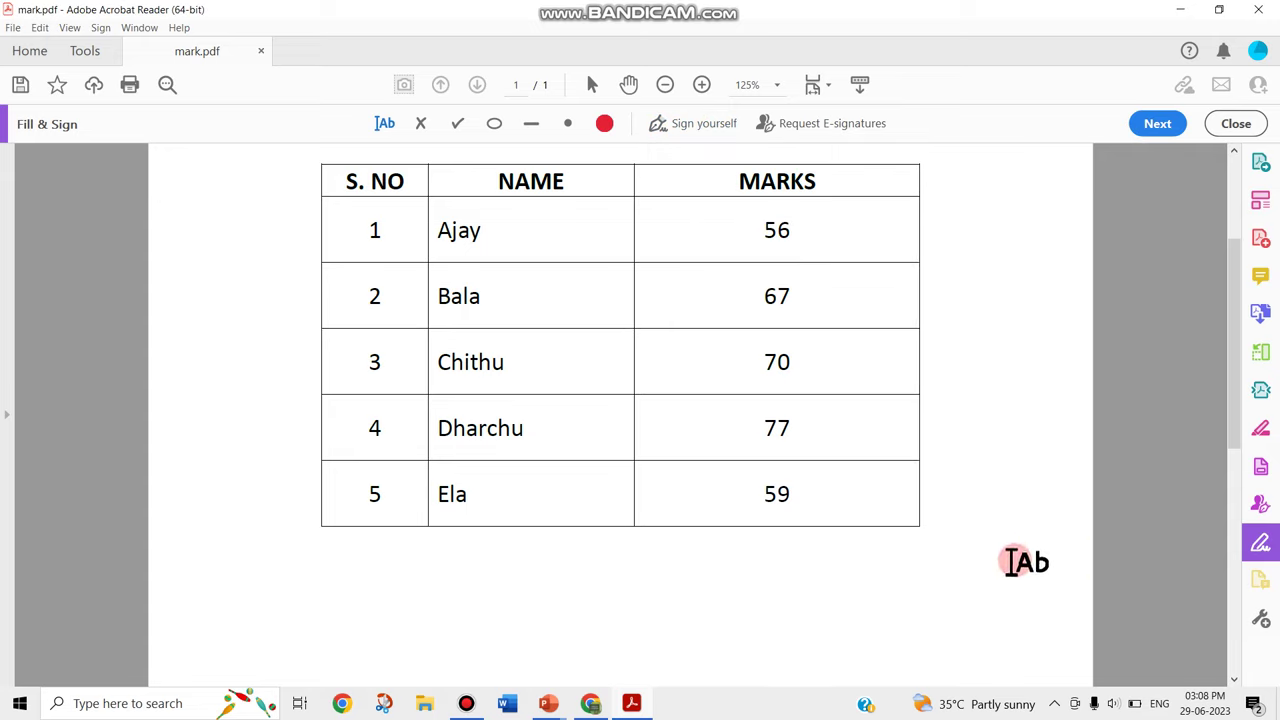
left_click(688, 124)
mouse_move(726, 219)
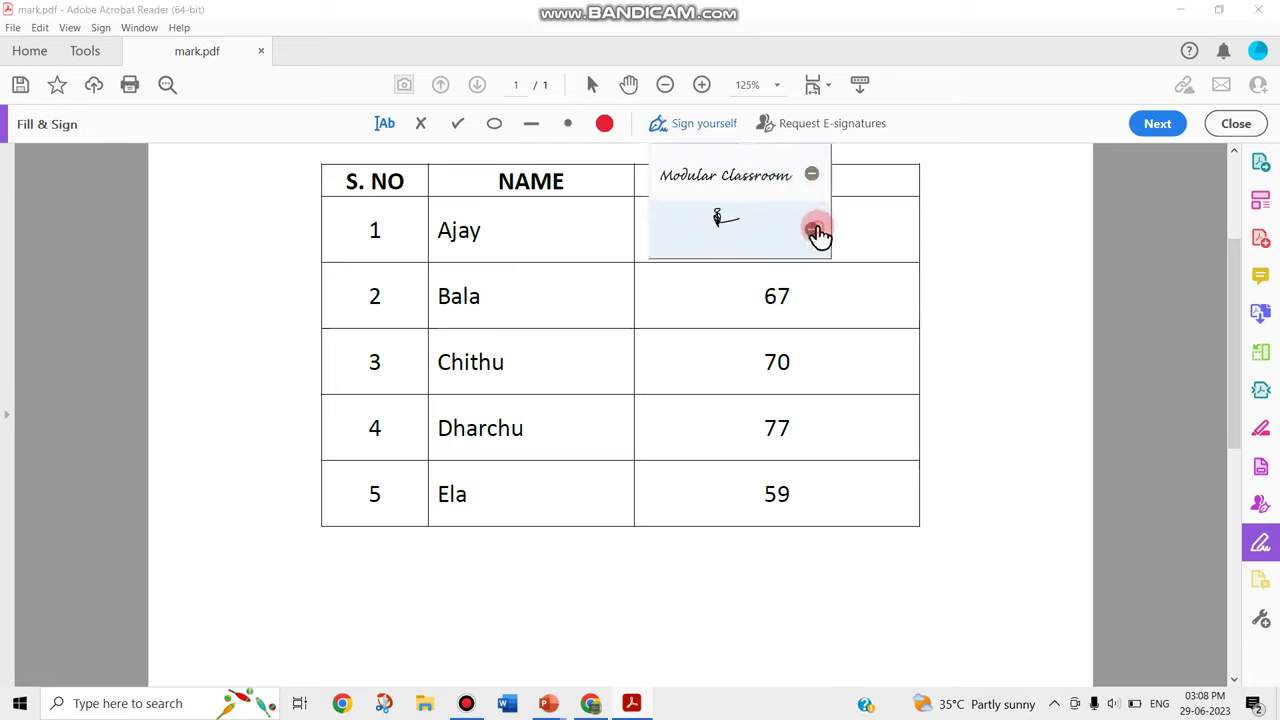
left_click(990, 308)
left_click(1238, 123)
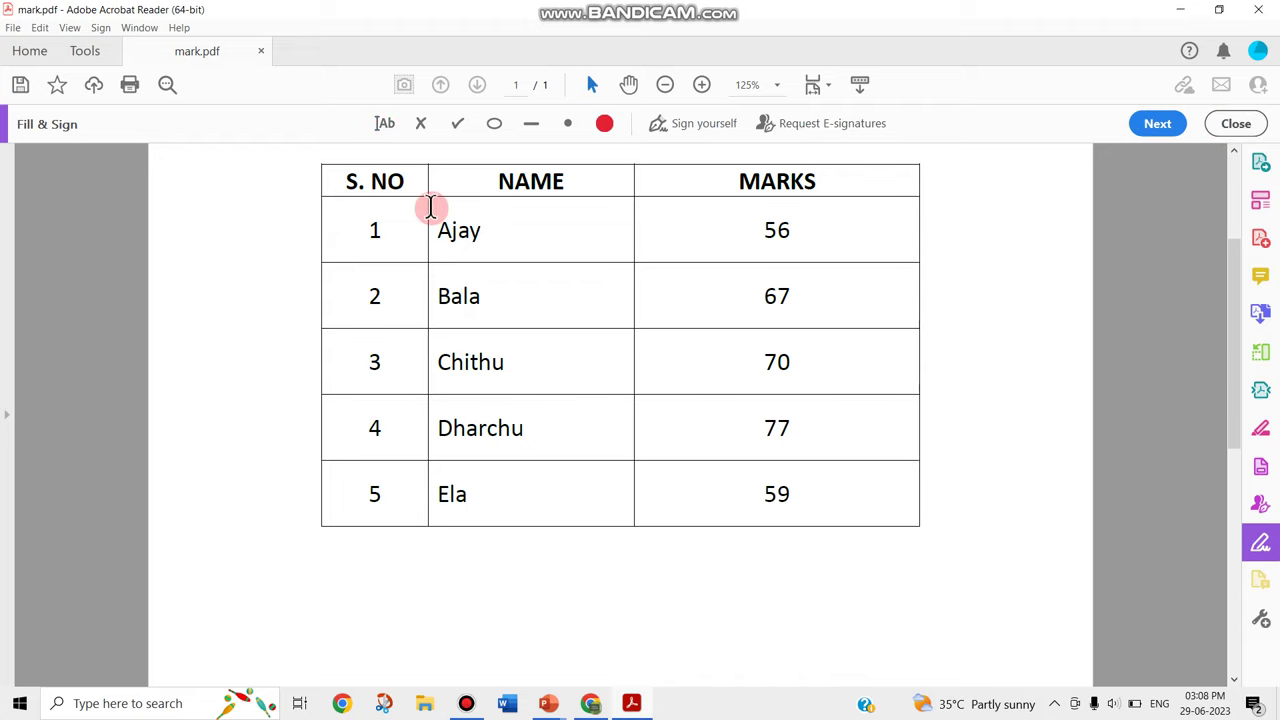
left_click(1131, 226)
Reopen Fill & Sign and create a new signature from the Desktop image sign.jpg.
left_click(1232, 130)
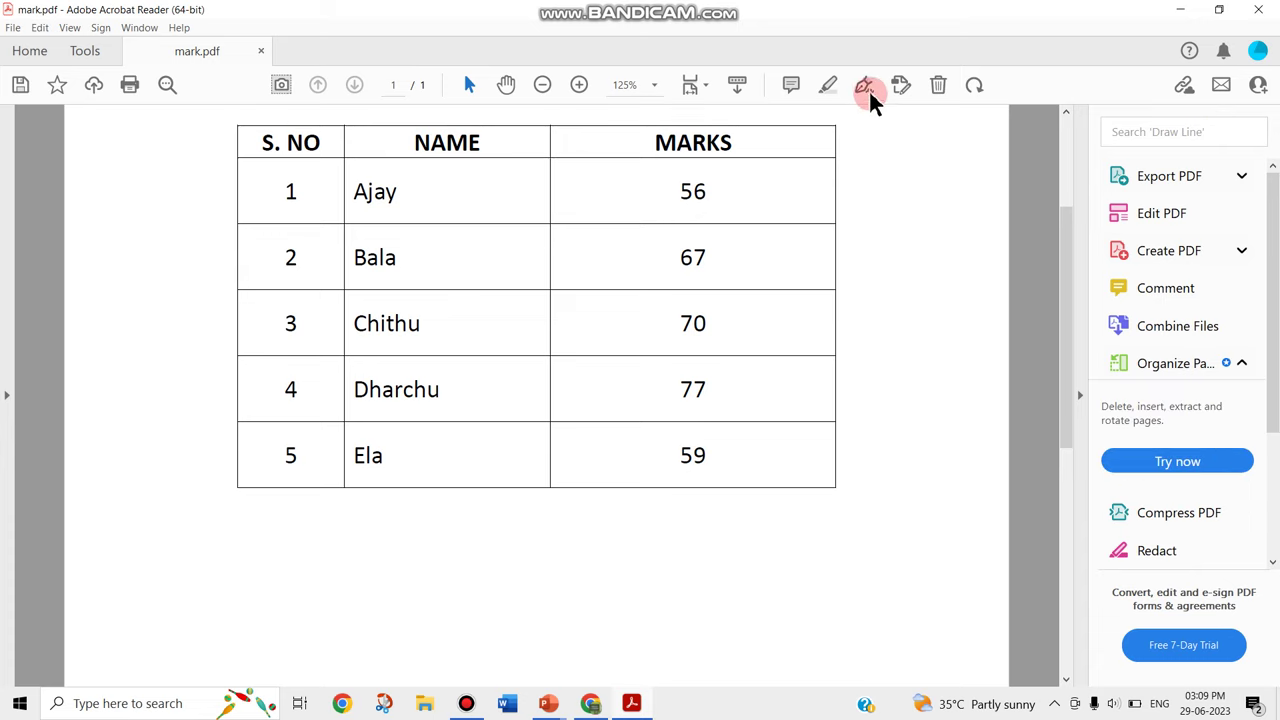
left_click(865, 88)
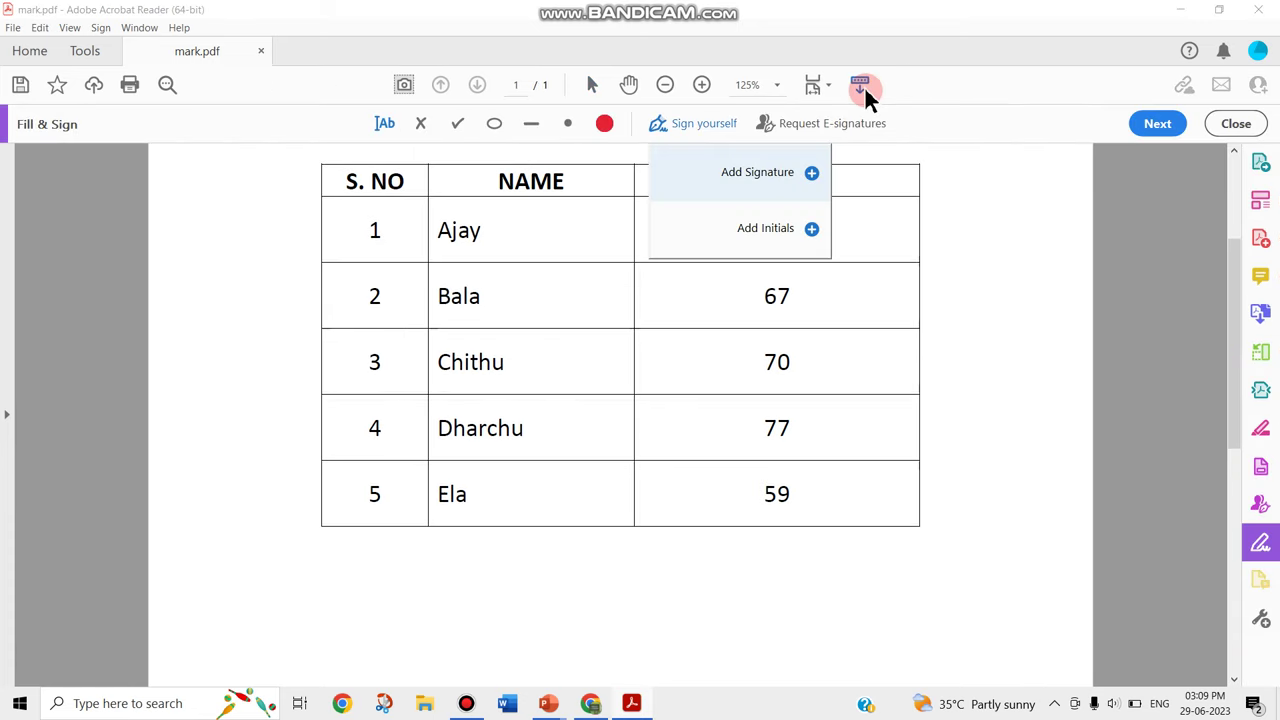
left_click(745, 195)
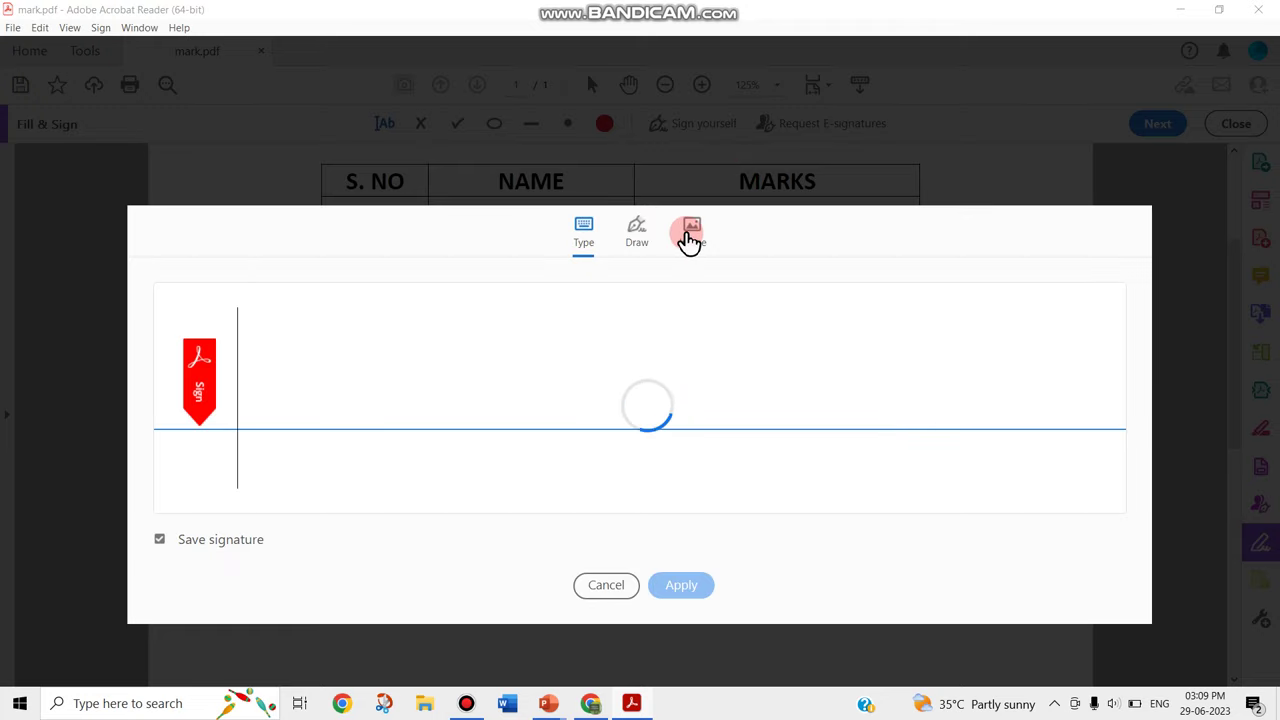
left_click(695, 231)
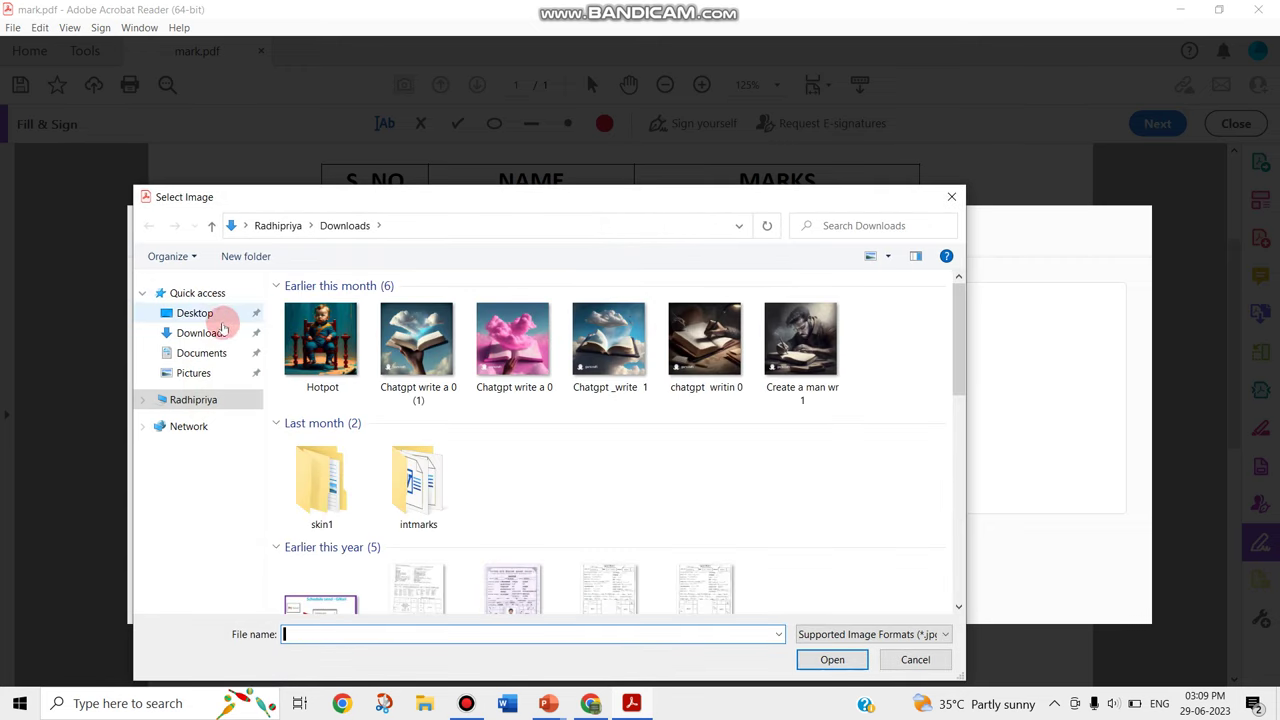
left_click(196, 313)
left_click(300, 330)
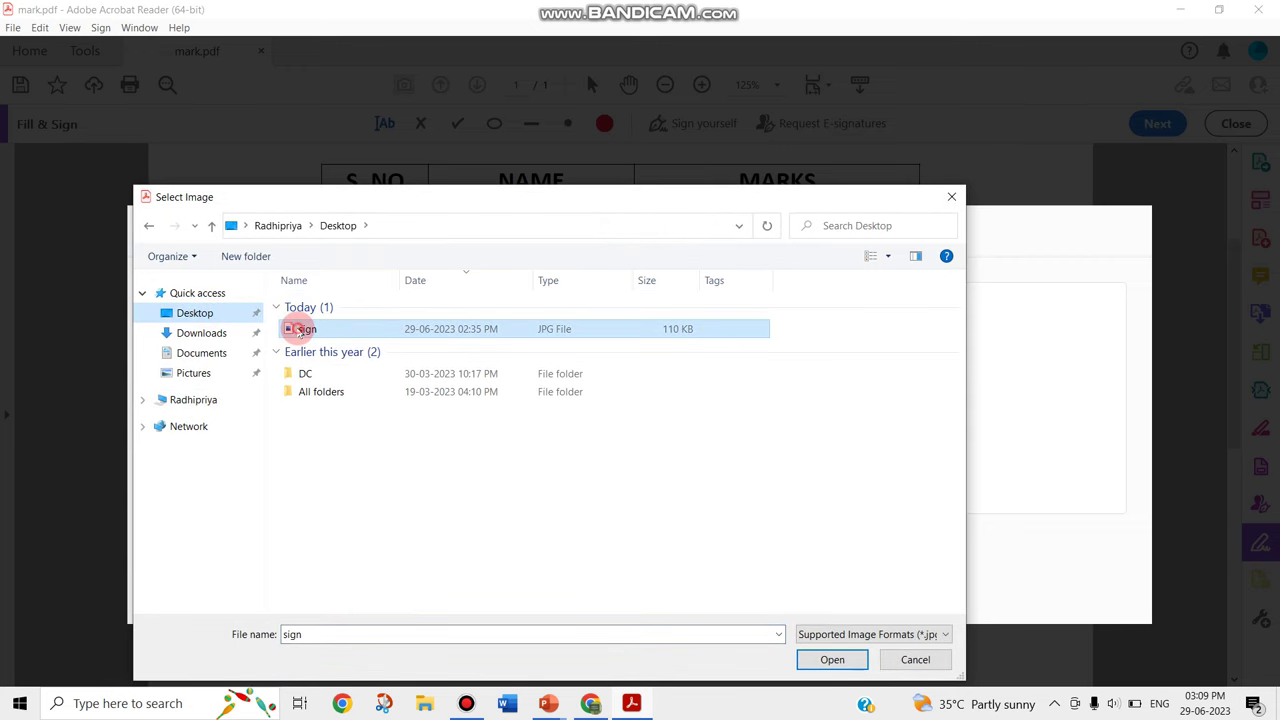
left_click(832, 659)
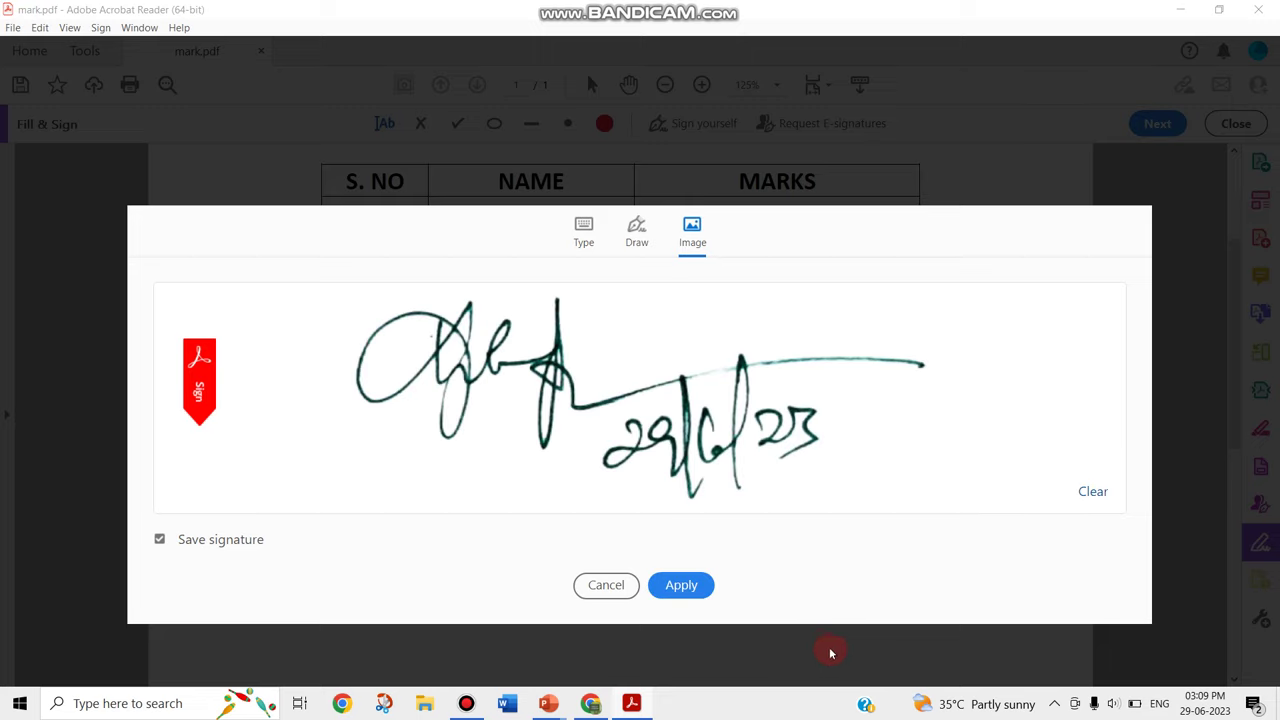
Place the scanned signature below the marks table and shrink it from its corner handle.
left_click(702, 586)
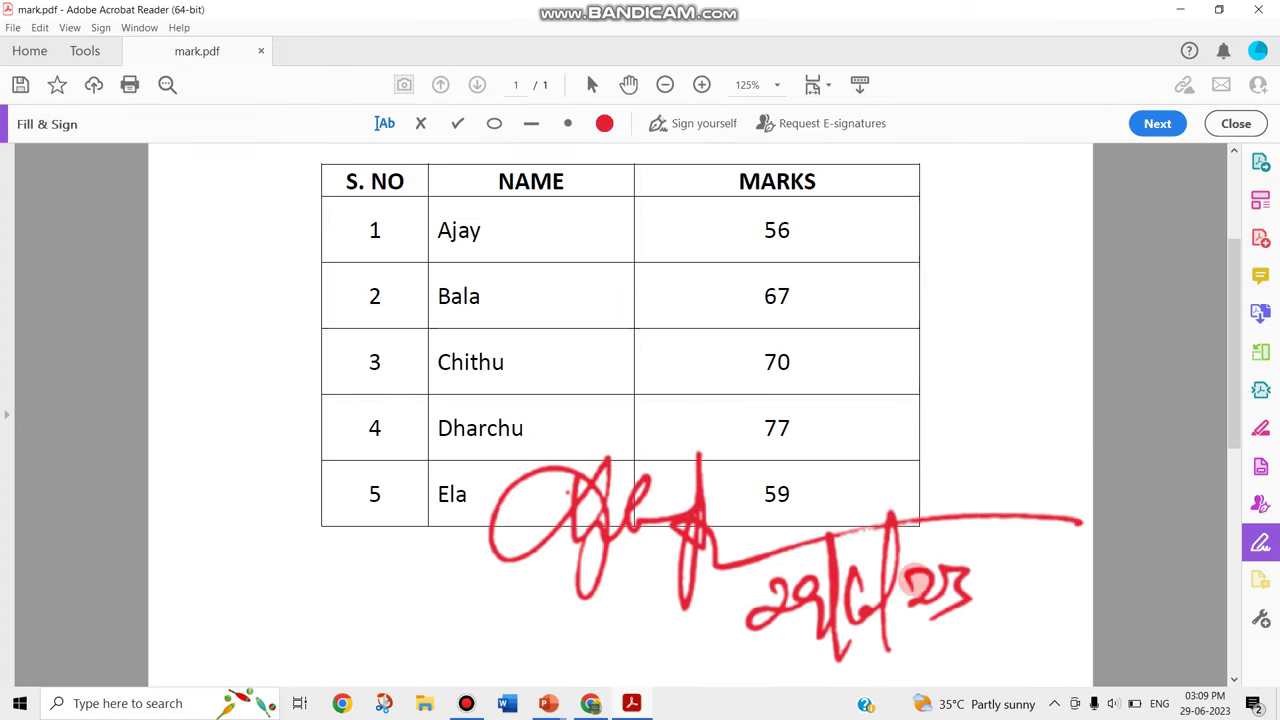
left_click(818, 620)
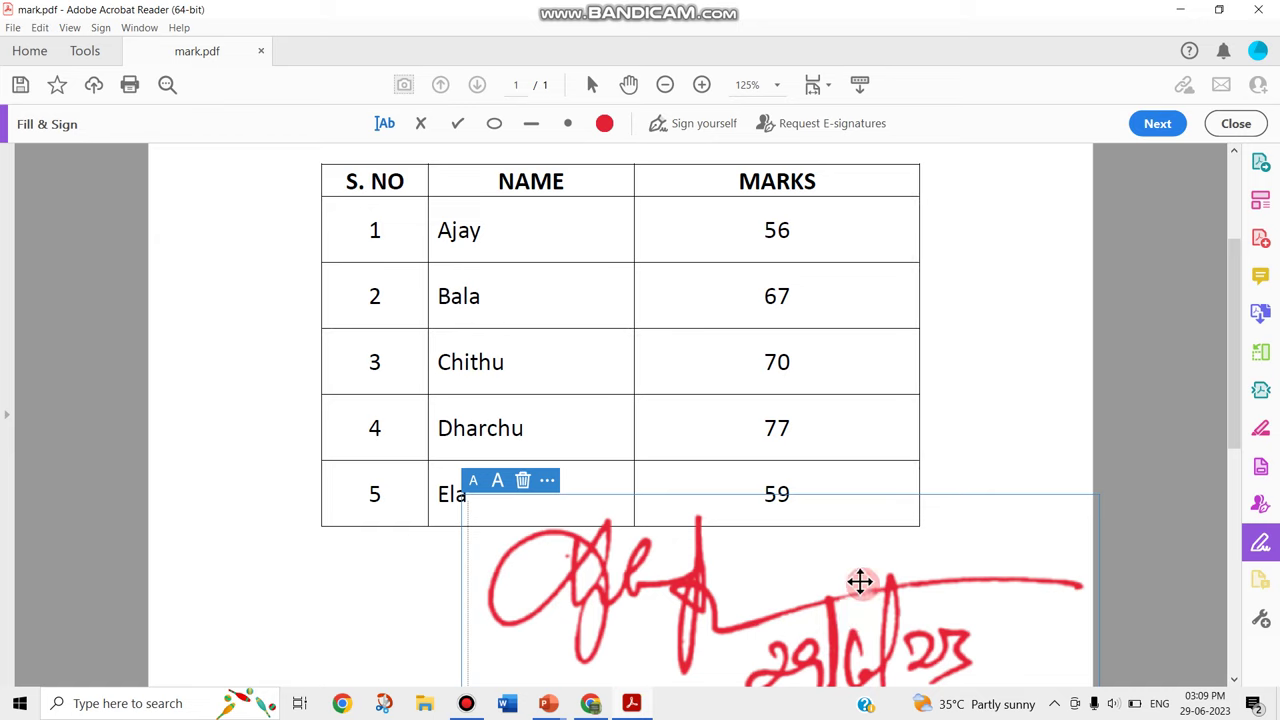
left_click_drag(1234, 423, 1231, 503)
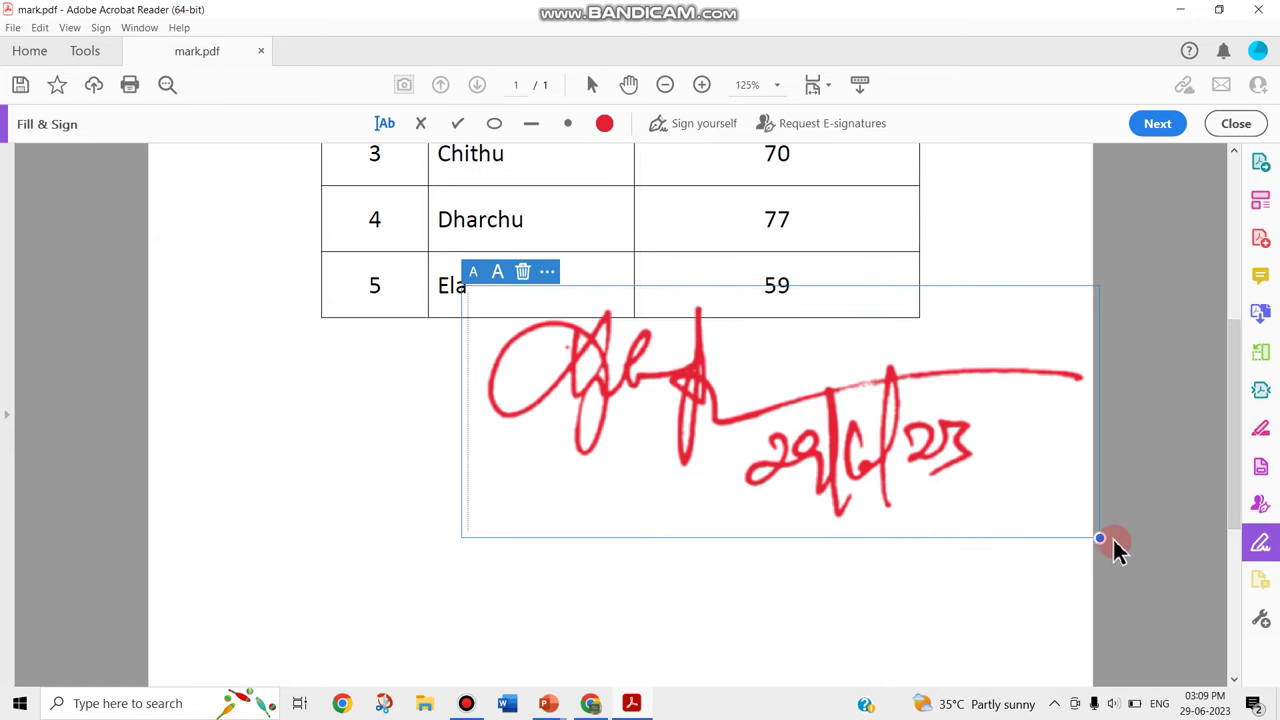
mouse_move(1097, 537)
left_mouse_down()
mouse_move(921, 471)
mouse_move(866, 473)
mouse_move(894, 555)
left_mouse_up()
left_click(1028, 567)
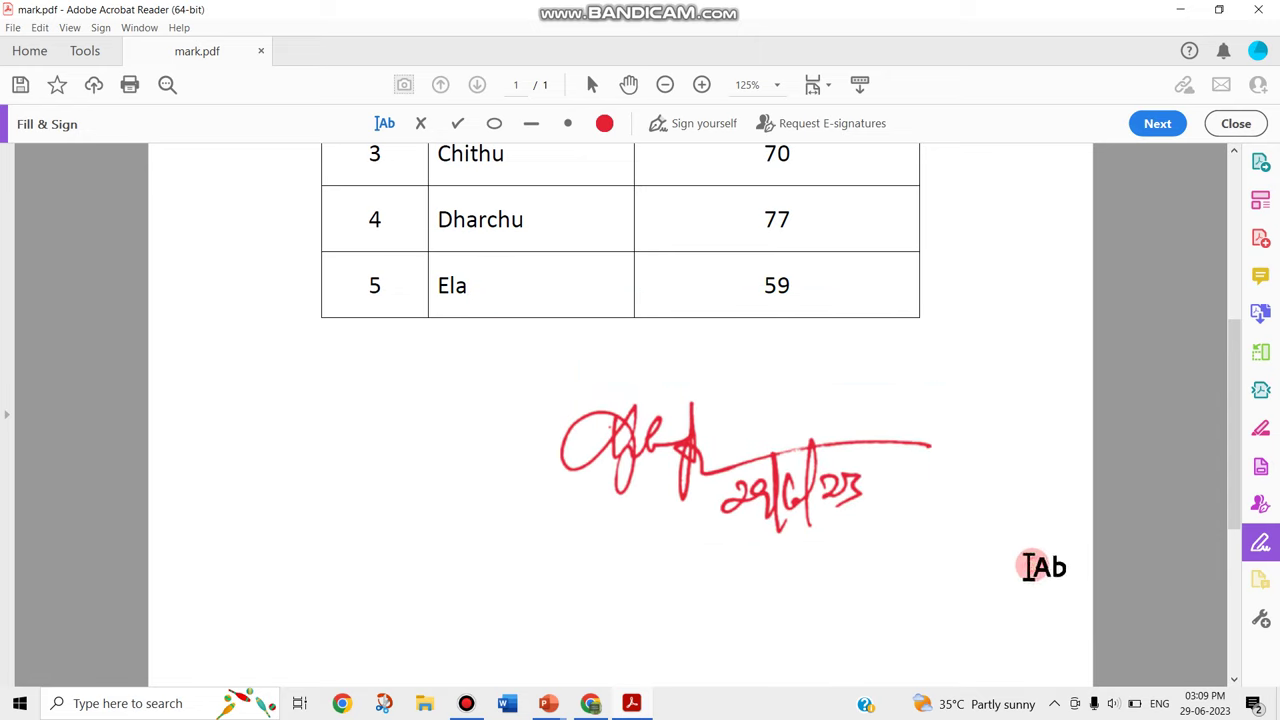
Try green on the signature, then change it back to red.
left_click(800, 490)
left_click(606, 123)
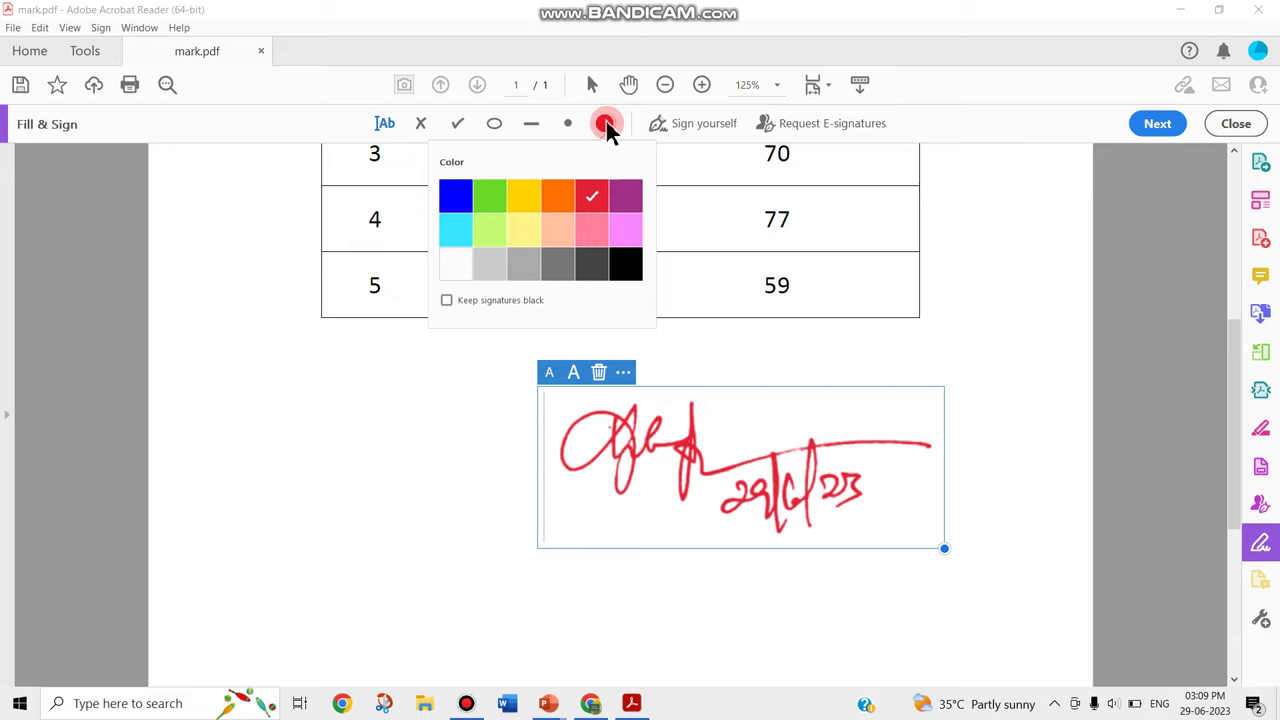
left_click(490, 196)
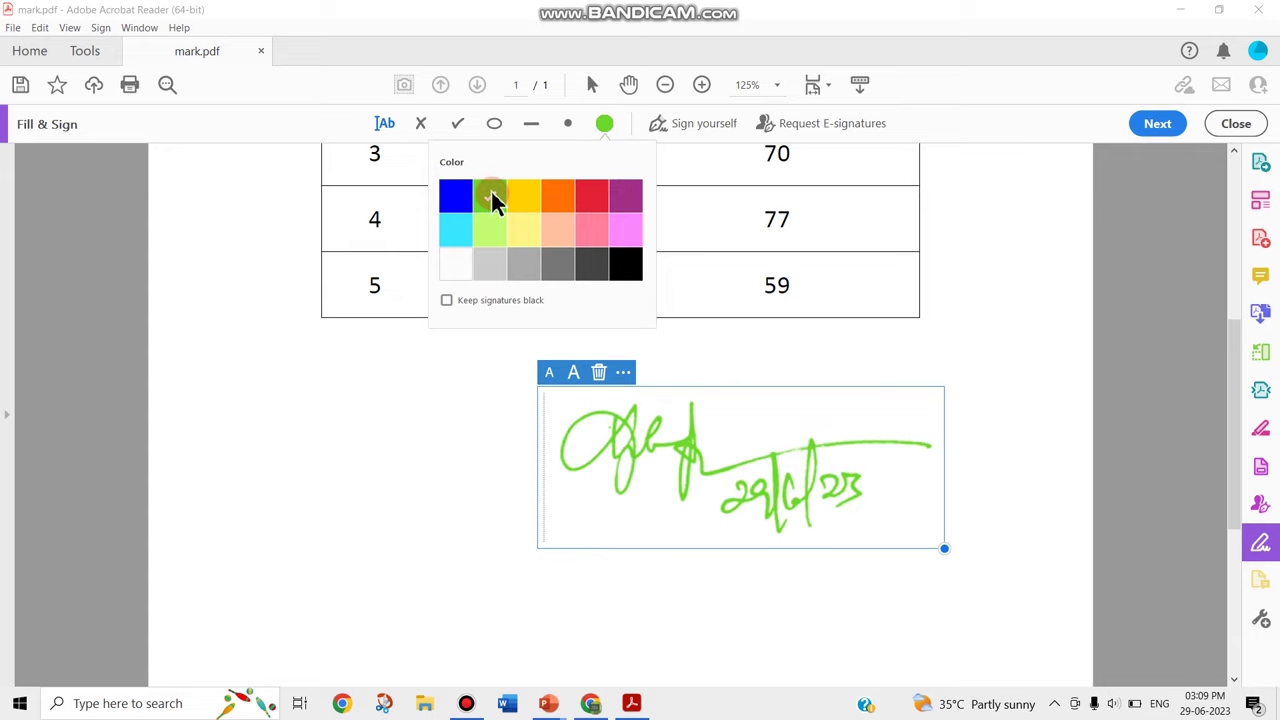
left_click(608, 123)
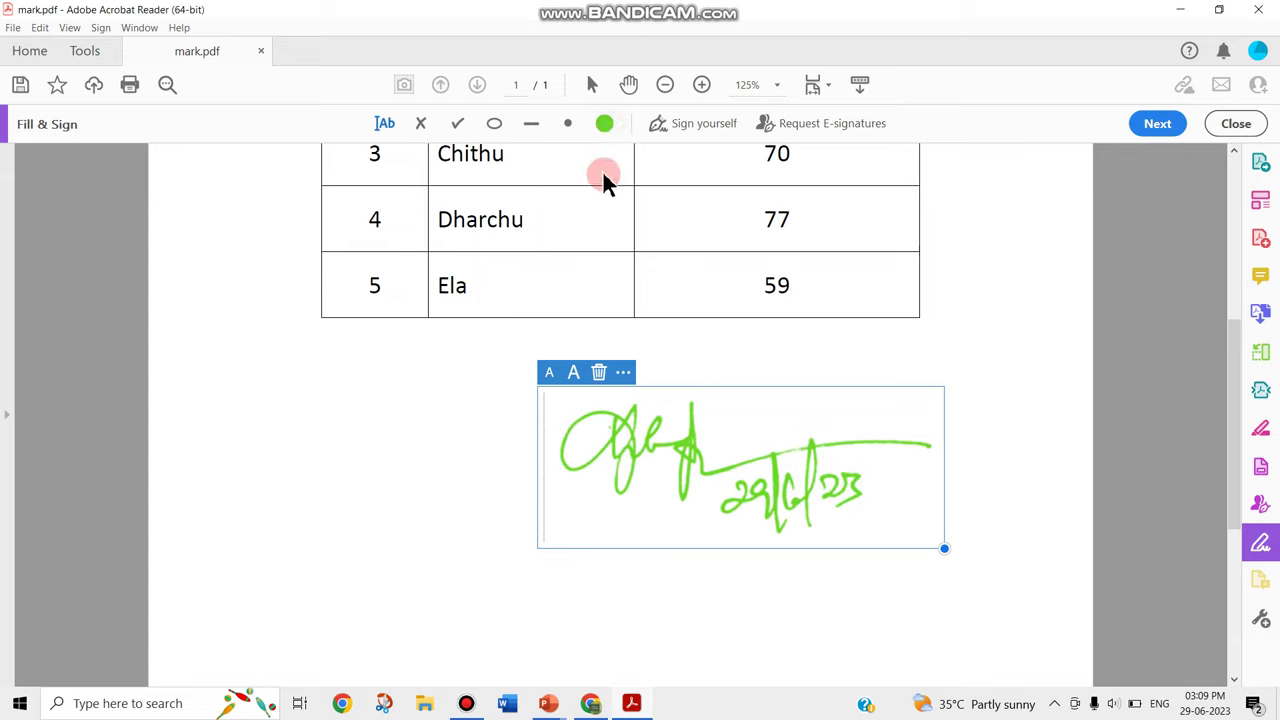
left_click(603, 121)
left_click(592, 197)
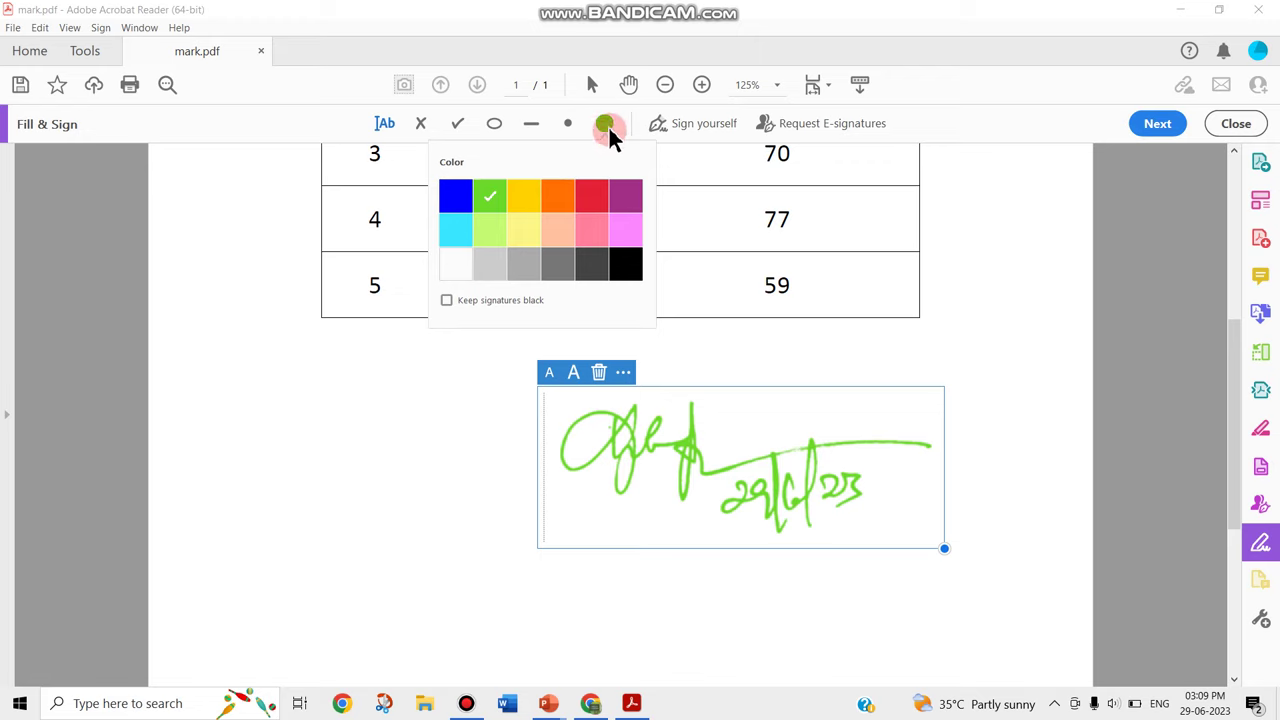
left_click(605, 121)
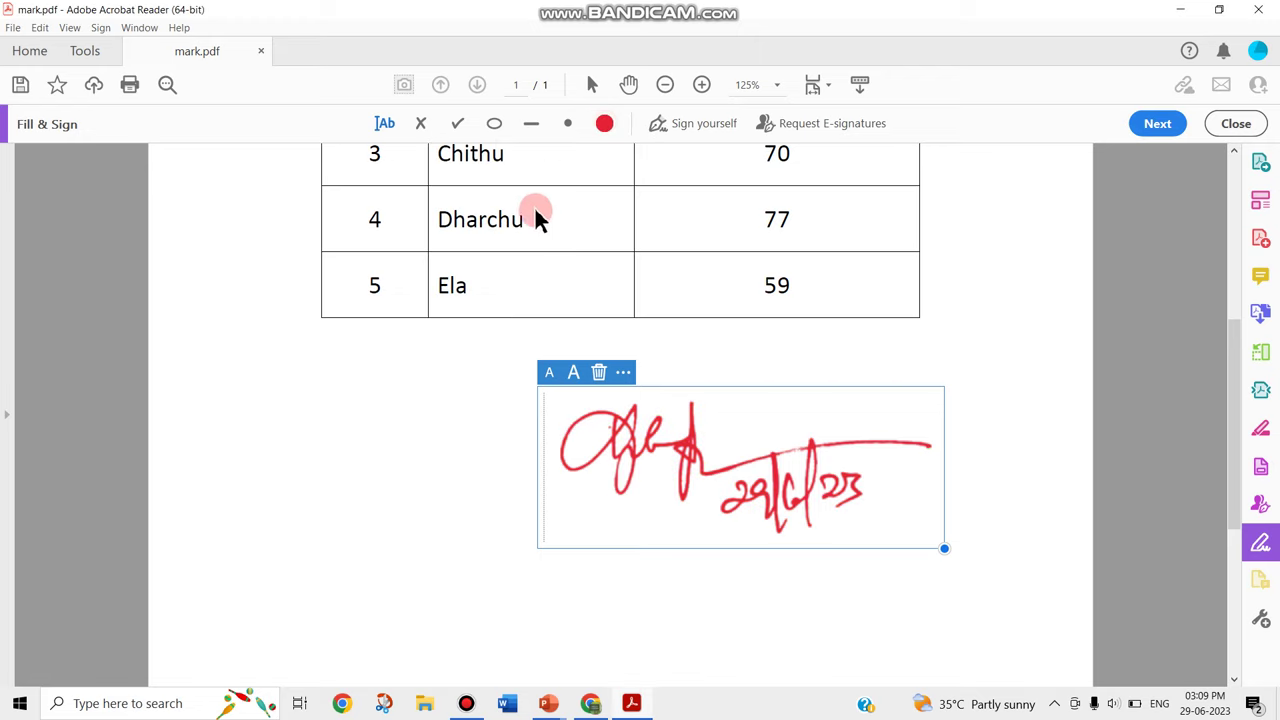
Try black as the signing colour, then settle on red and reselect the signature.
left_click(606, 123)
left_click(658, 276)
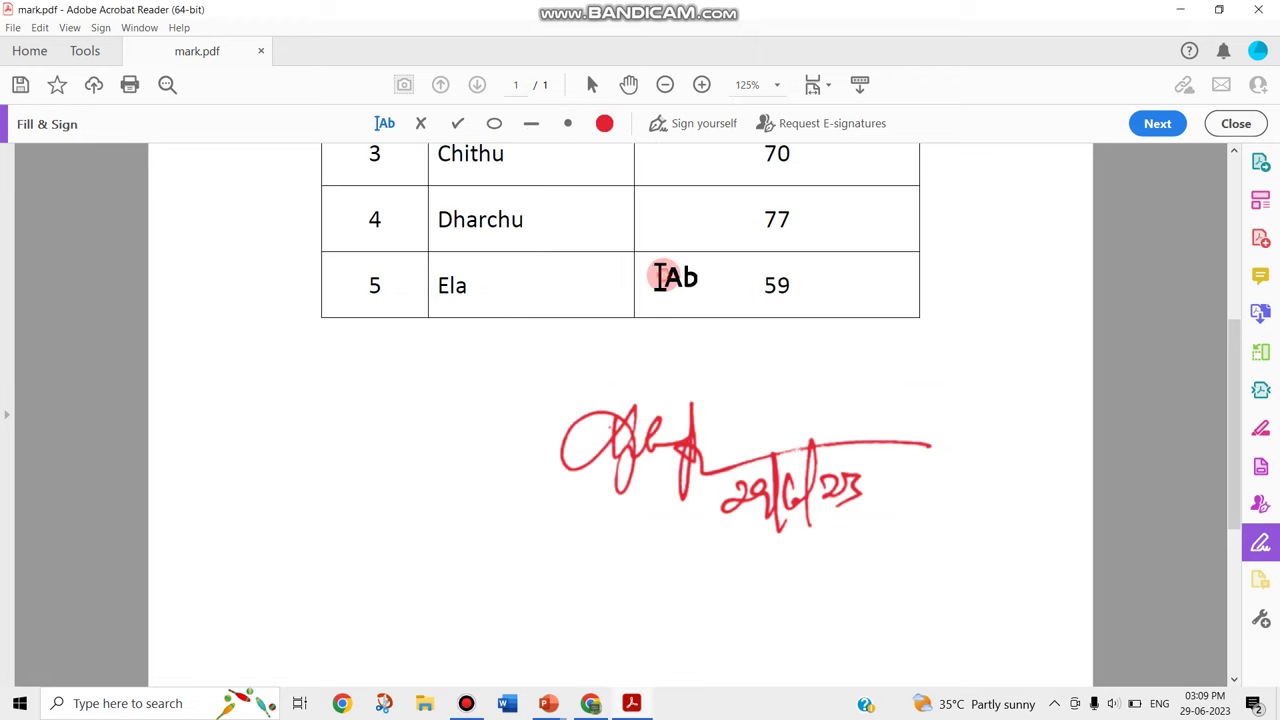
left_click(604, 123)
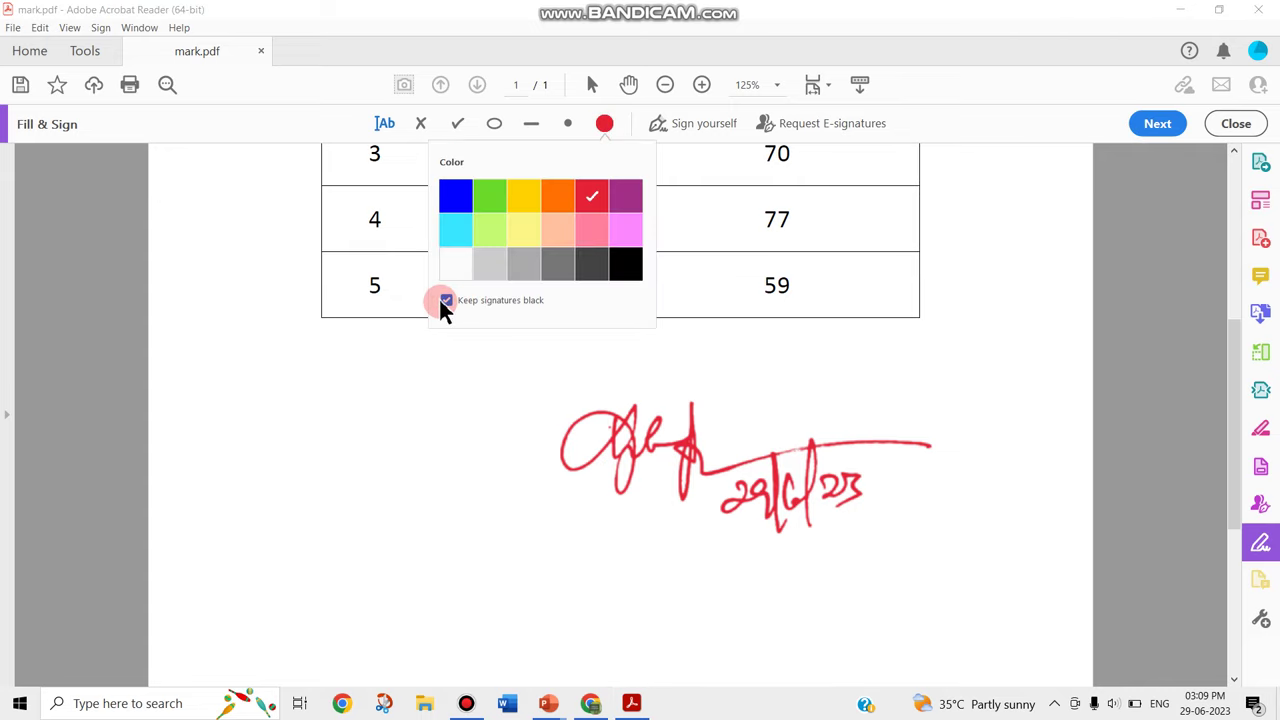
left_click(606, 123)
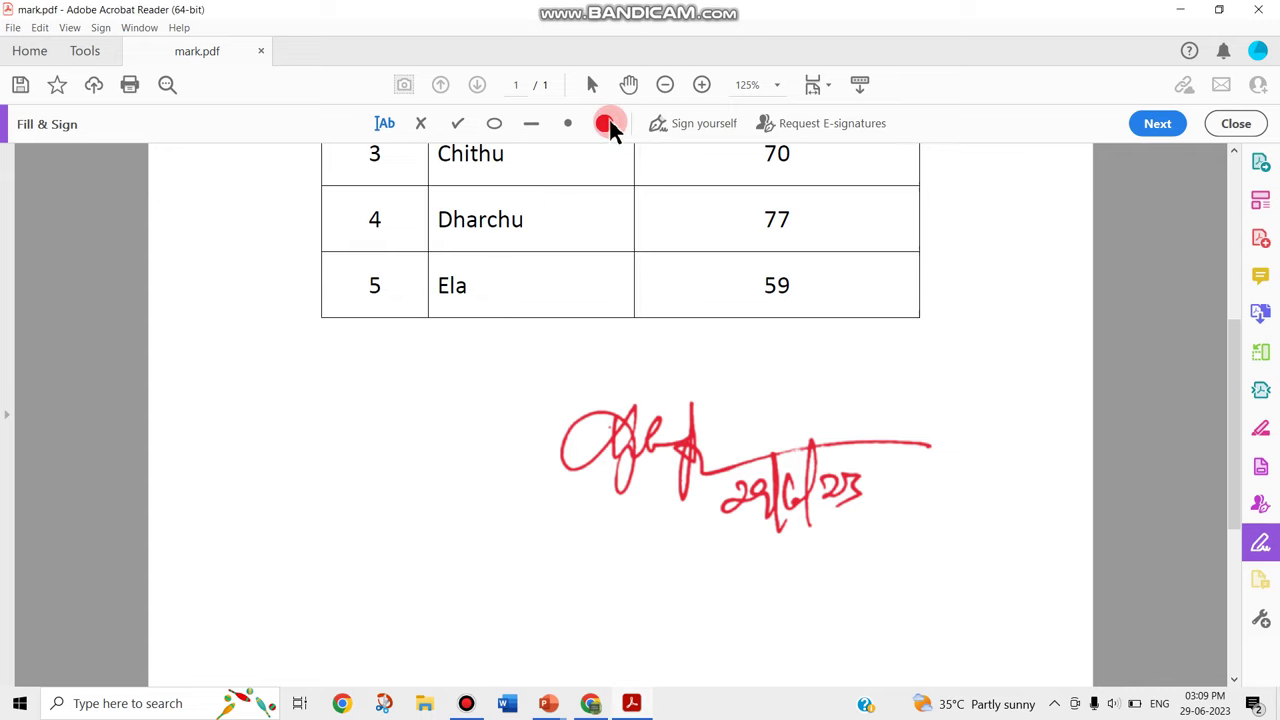
left_click(607, 121)
left_click(626, 264)
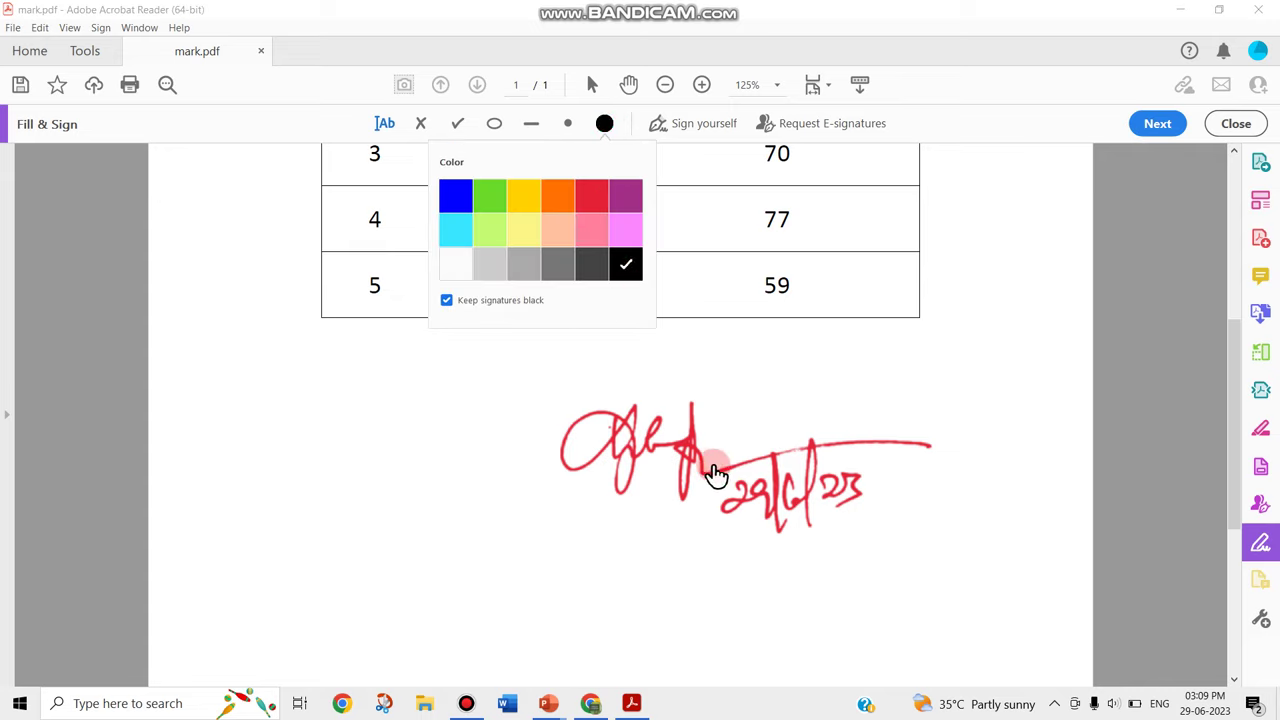
left_click(588, 203)
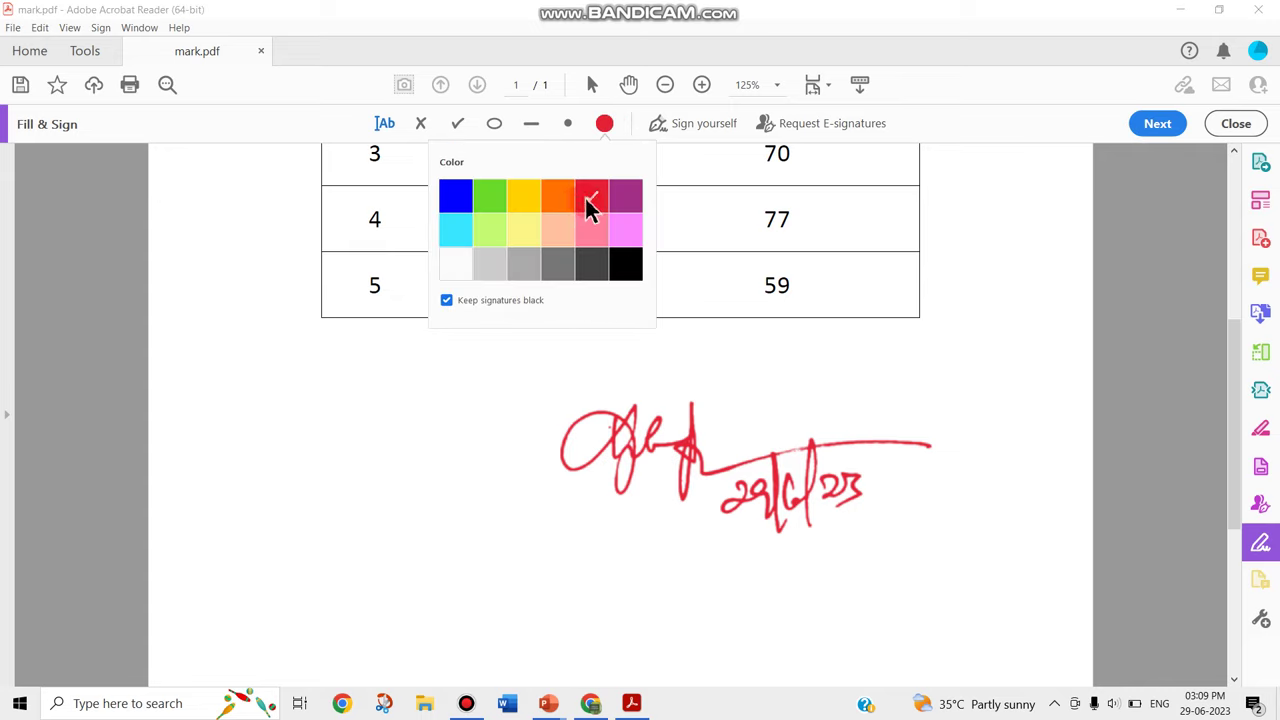
left_click(900, 476)
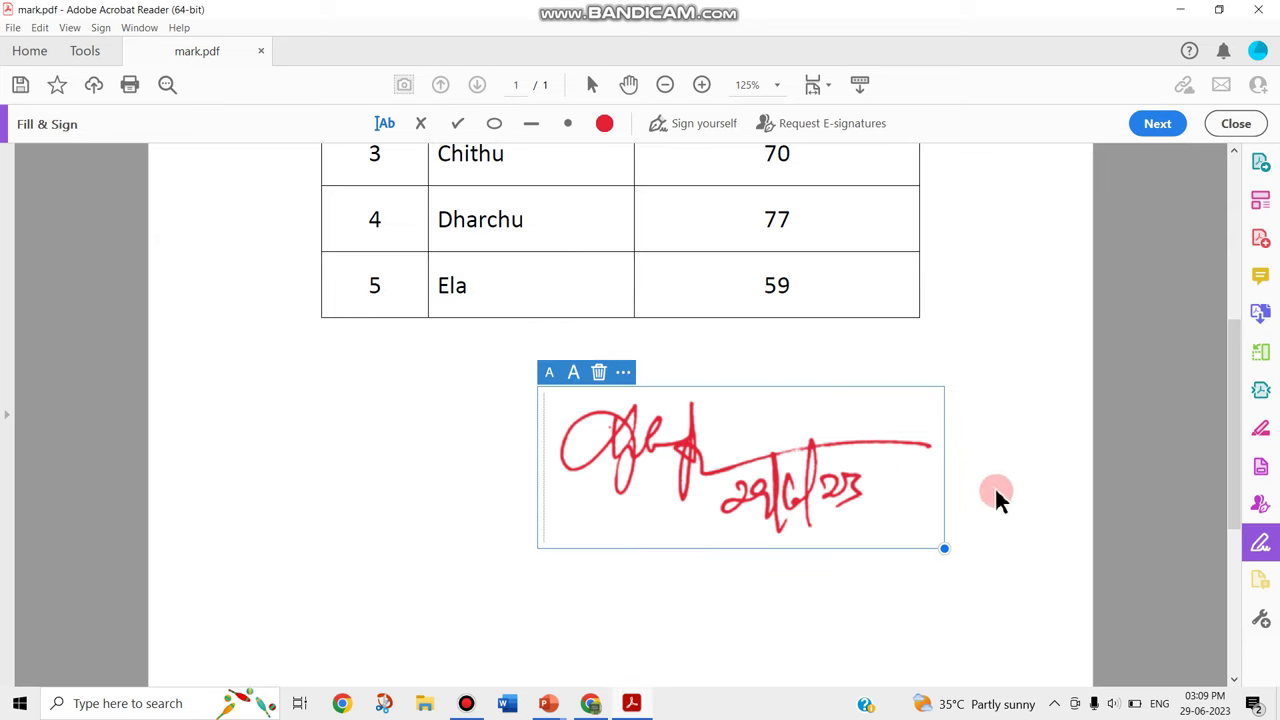
Make the red signature a size smaller, move it under the table's right side, and zoom to 75%.
left_click(574, 374)
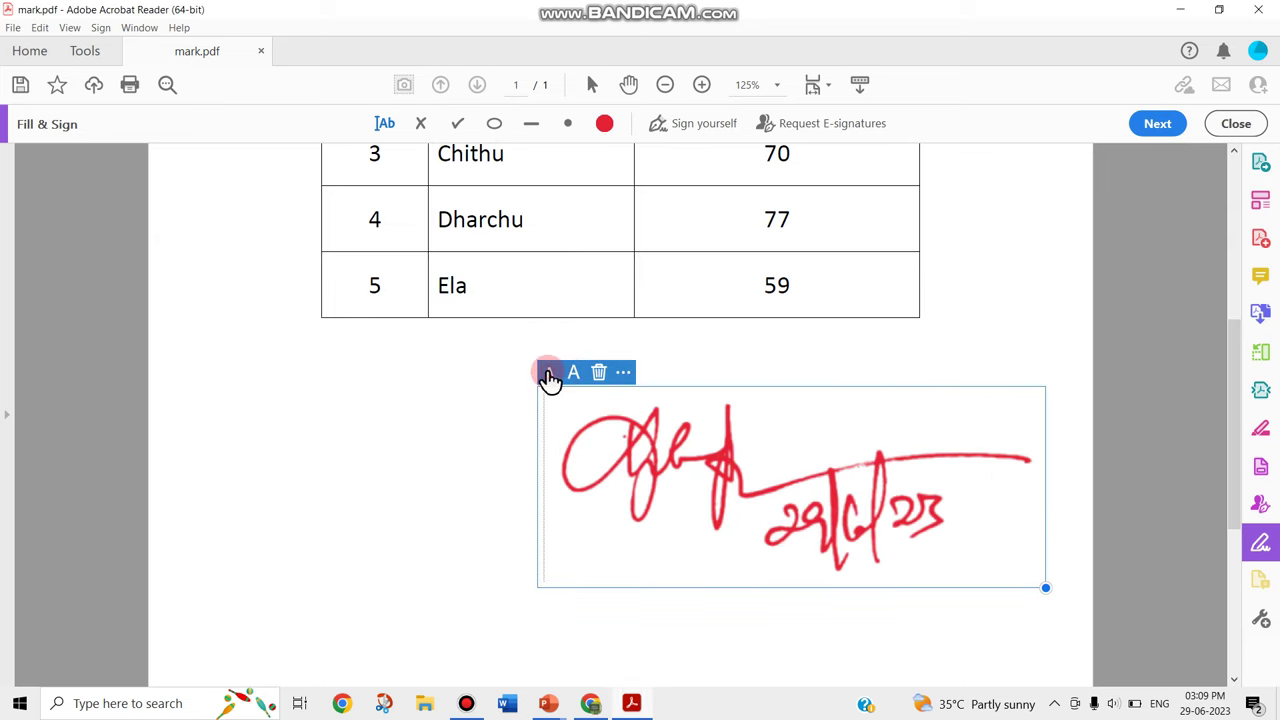
left_click(549, 375)
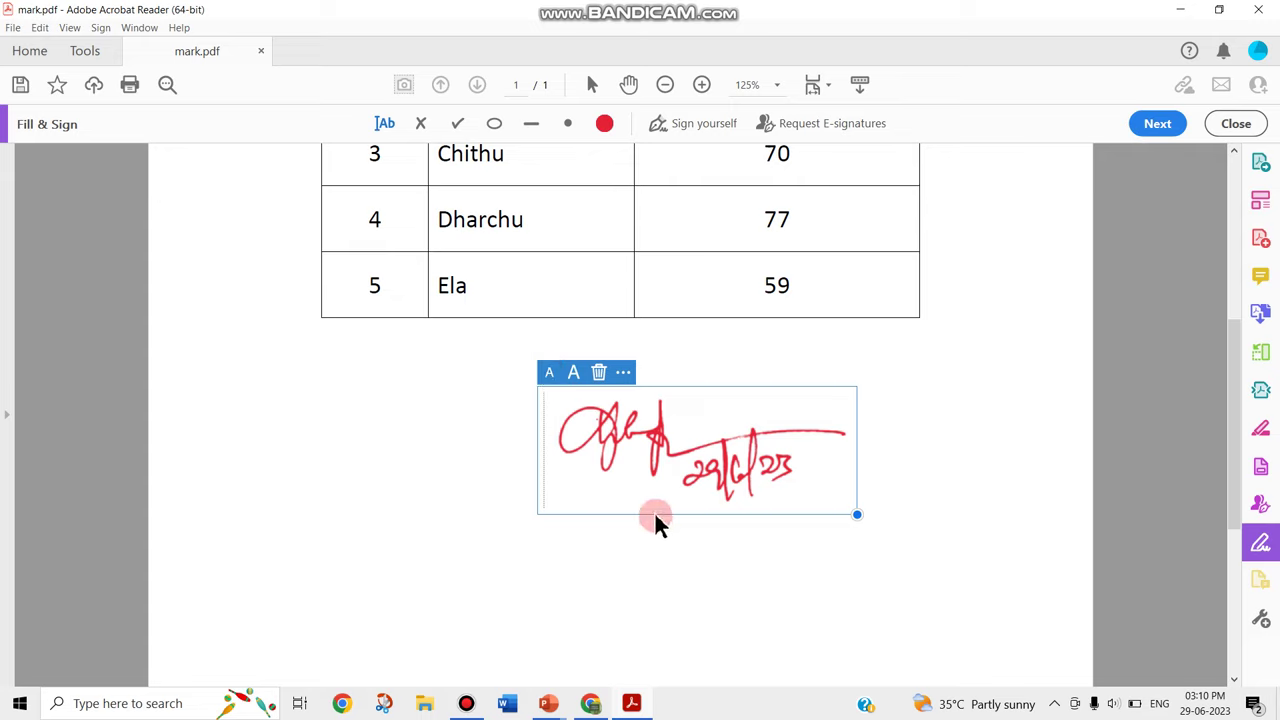
mouse_move(652, 508)
left_mouse_down()
mouse_move(340, 526)
mouse_move(828, 521)
left_mouse_up()
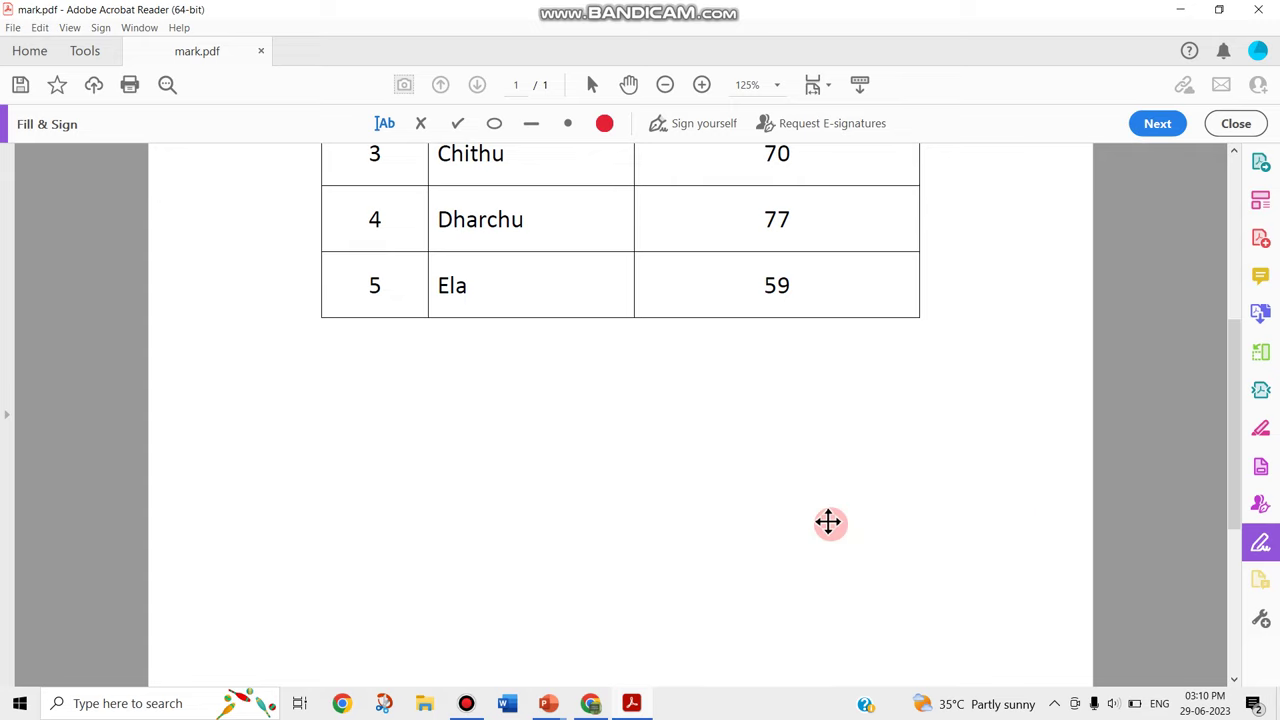
left_click(668, 85)
left_click(668, 85)
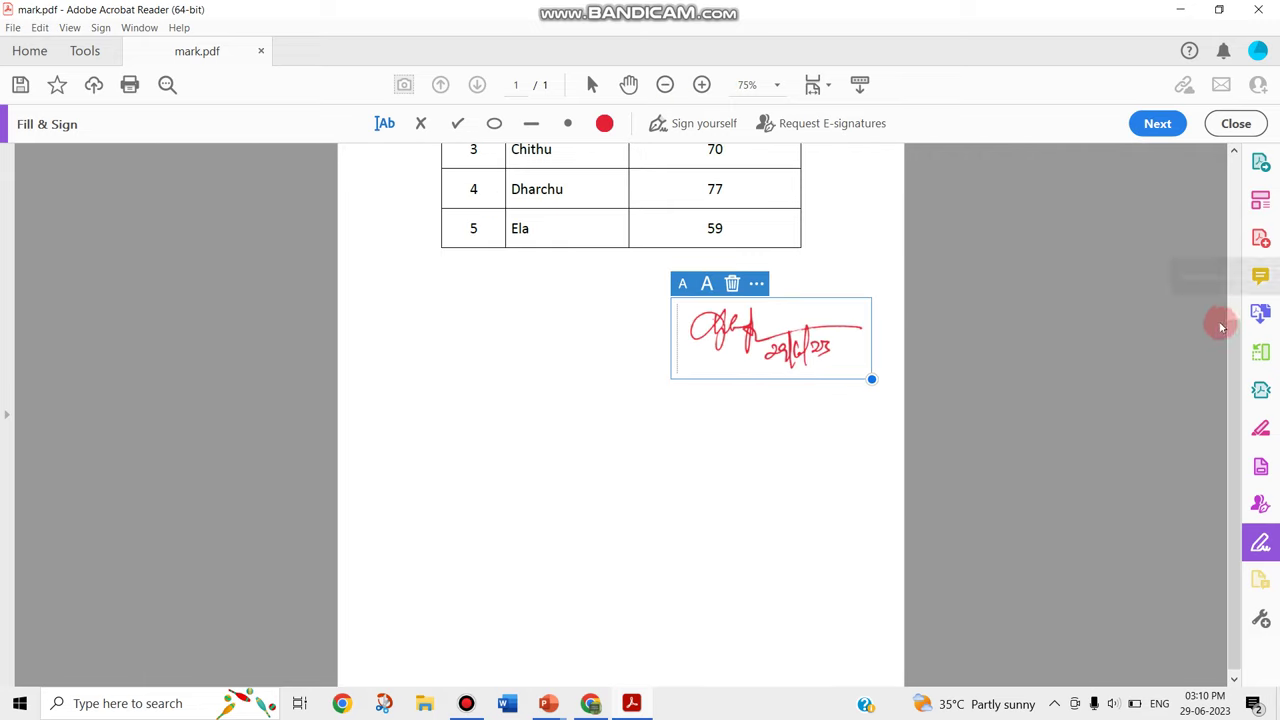
left_click_drag(1230, 352, 1220, 240)
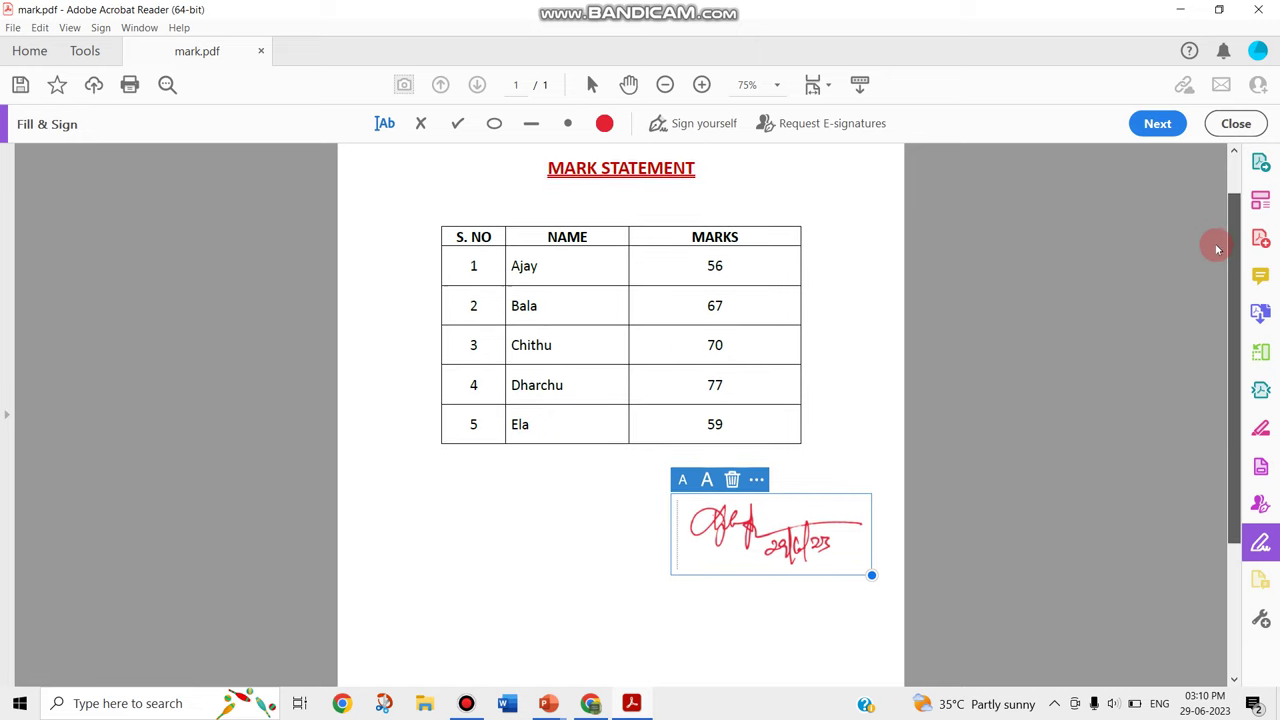
left_click(838, 620)
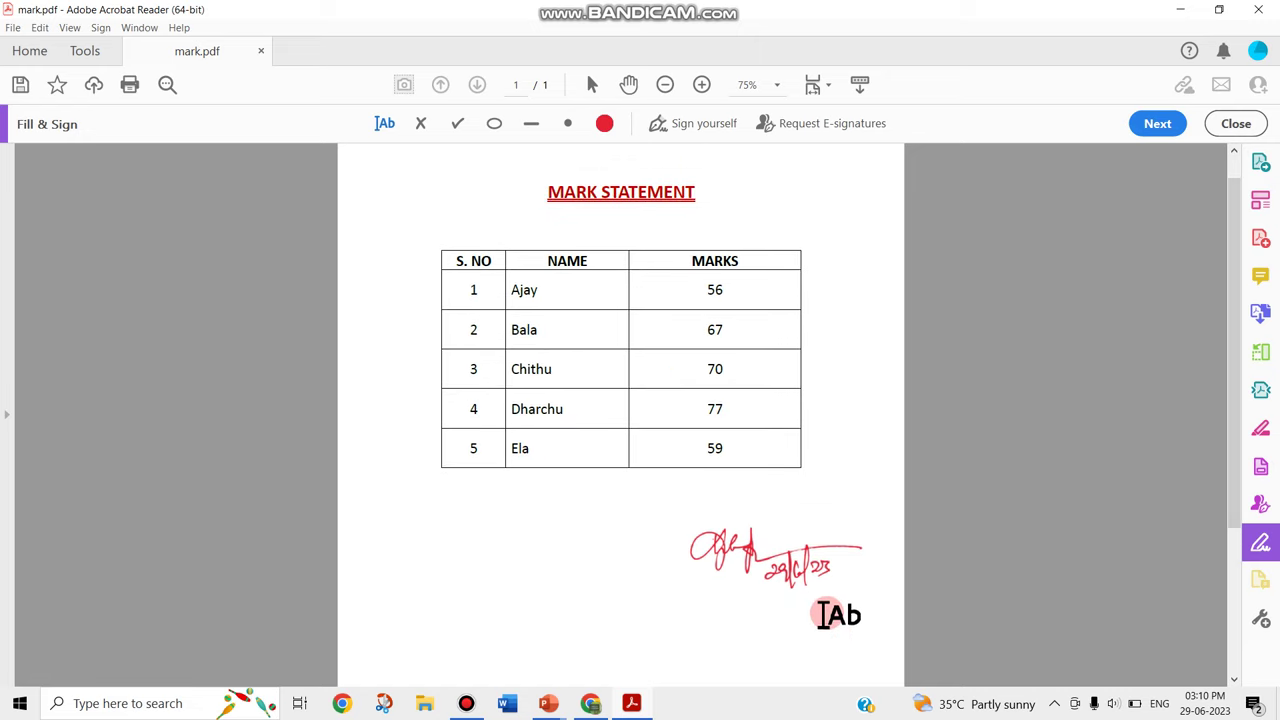